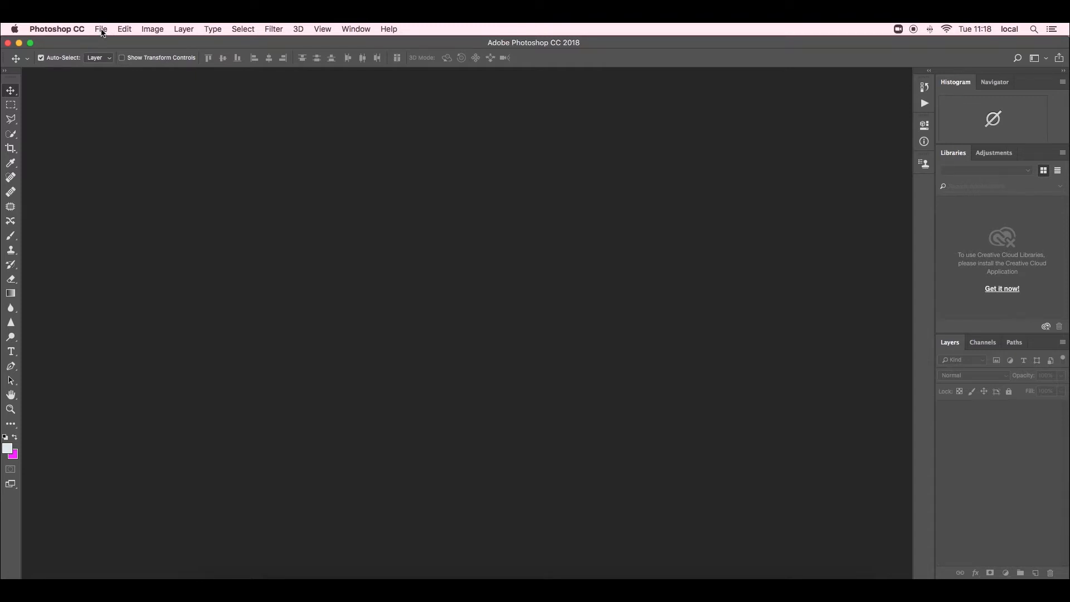
- Open the image home-part-4_06.jpg from the Images folder
left_click(102, 30)
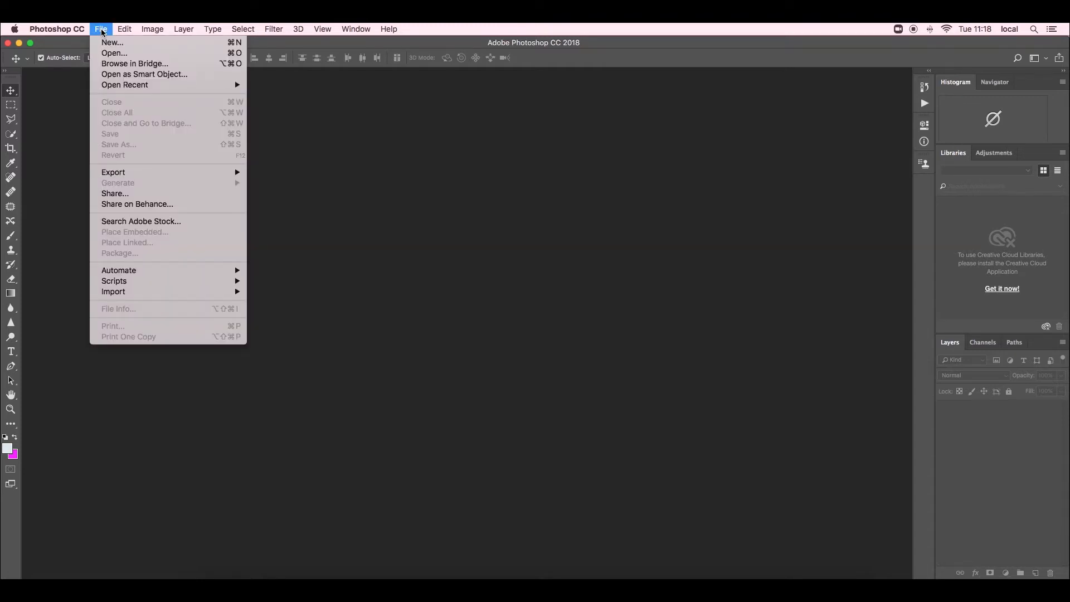
left_click(115, 54)
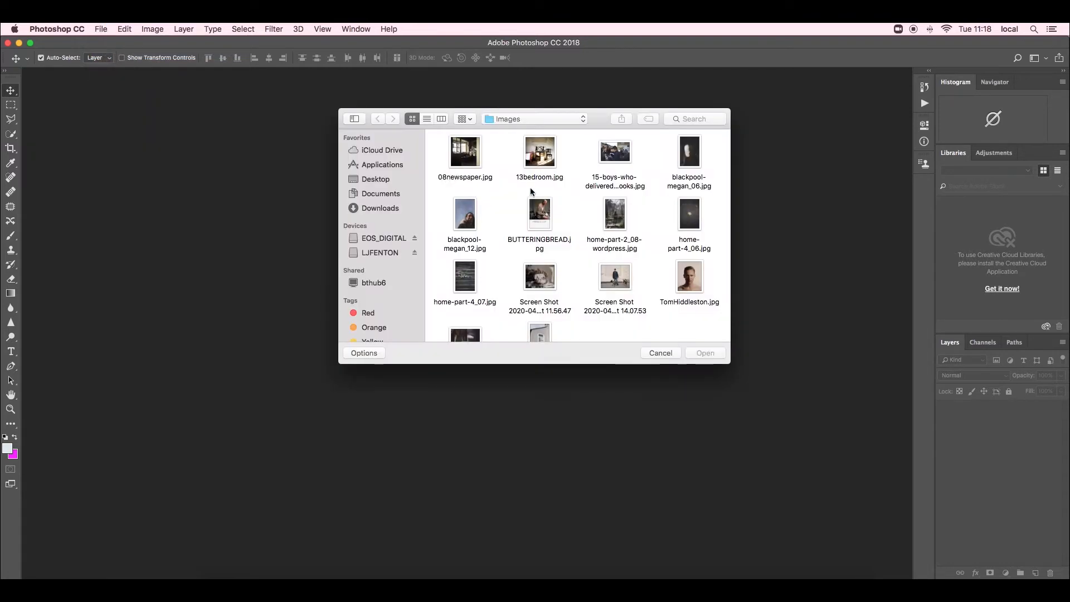
left_click(686, 221)
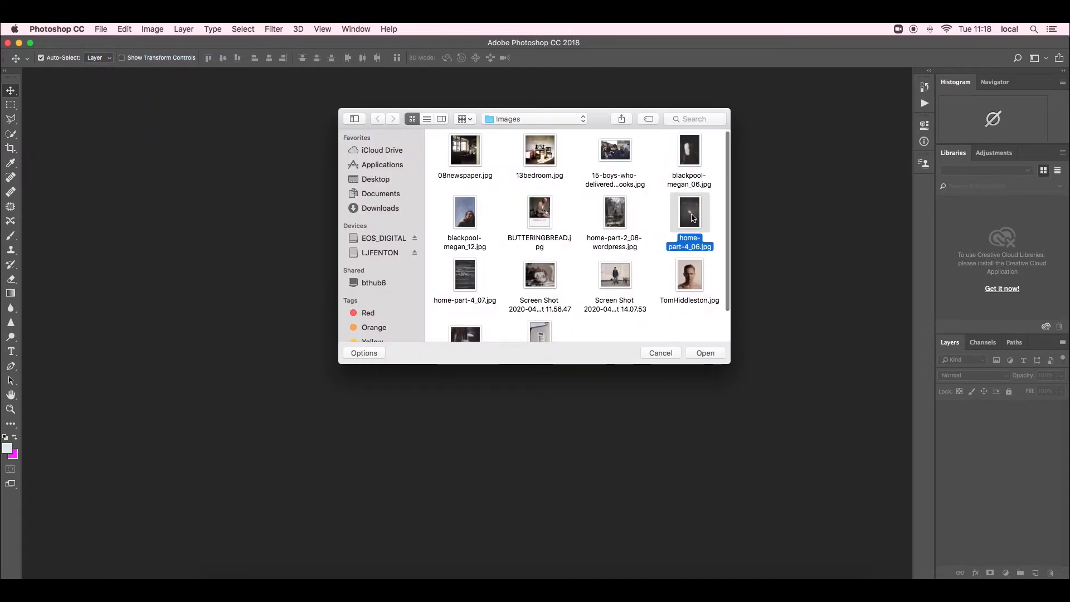
double_click(691, 216)
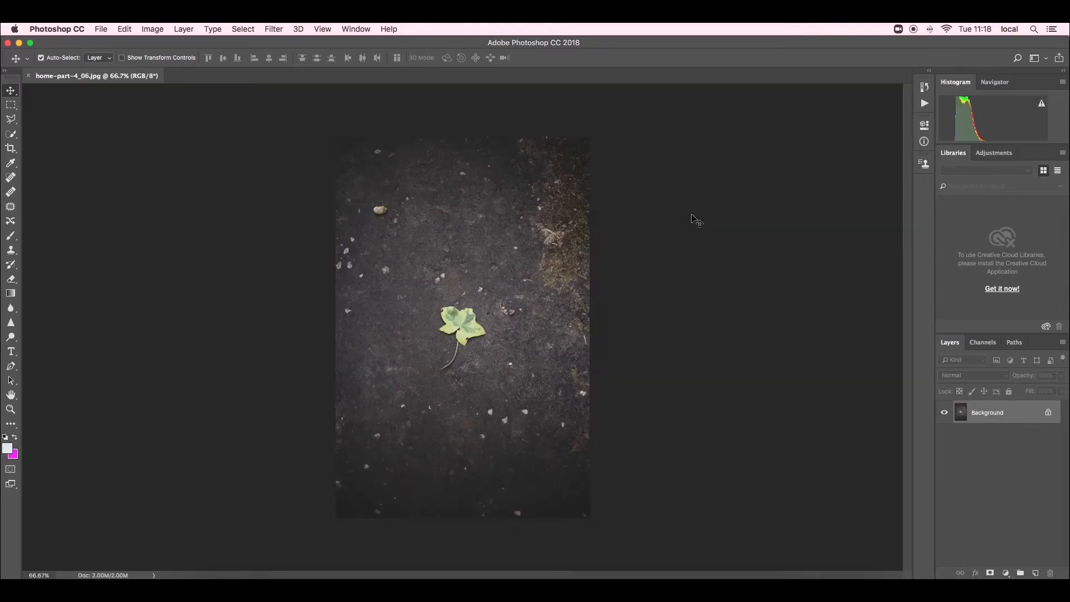
- Examine the new-document presets for photo, print, art and illustration, web, mobile, and film and video without creating a document
left_click(101, 29)
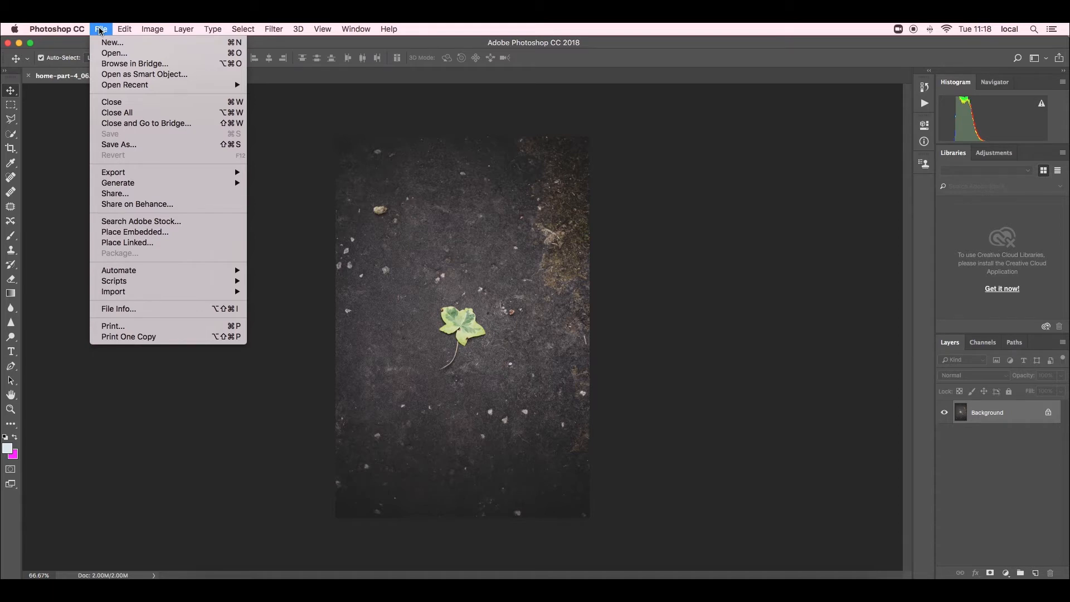
left_click(114, 43)
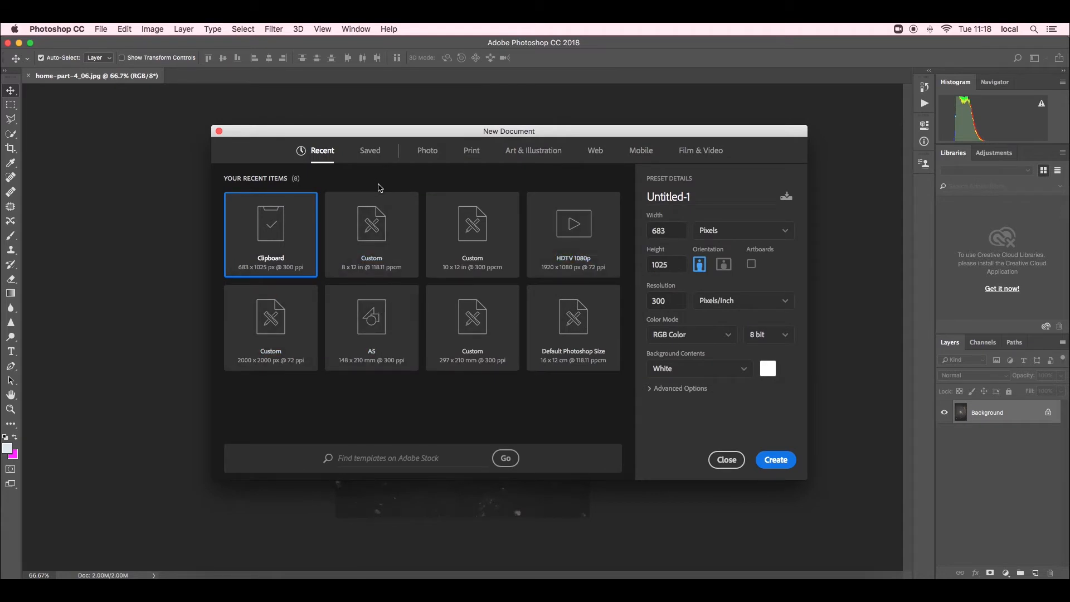
left_click(430, 156)
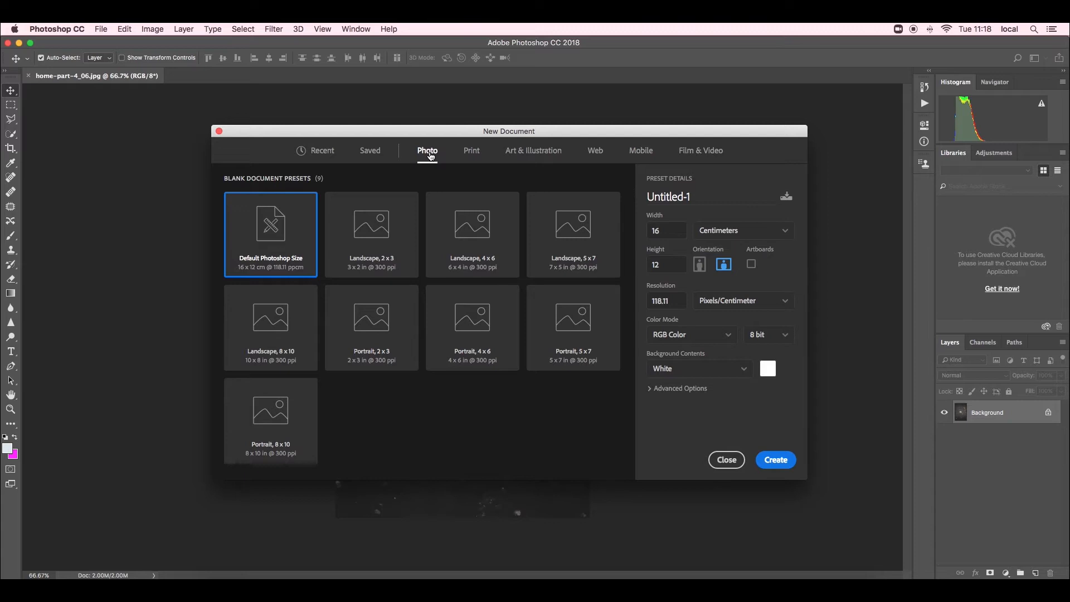
left_click(472, 155)
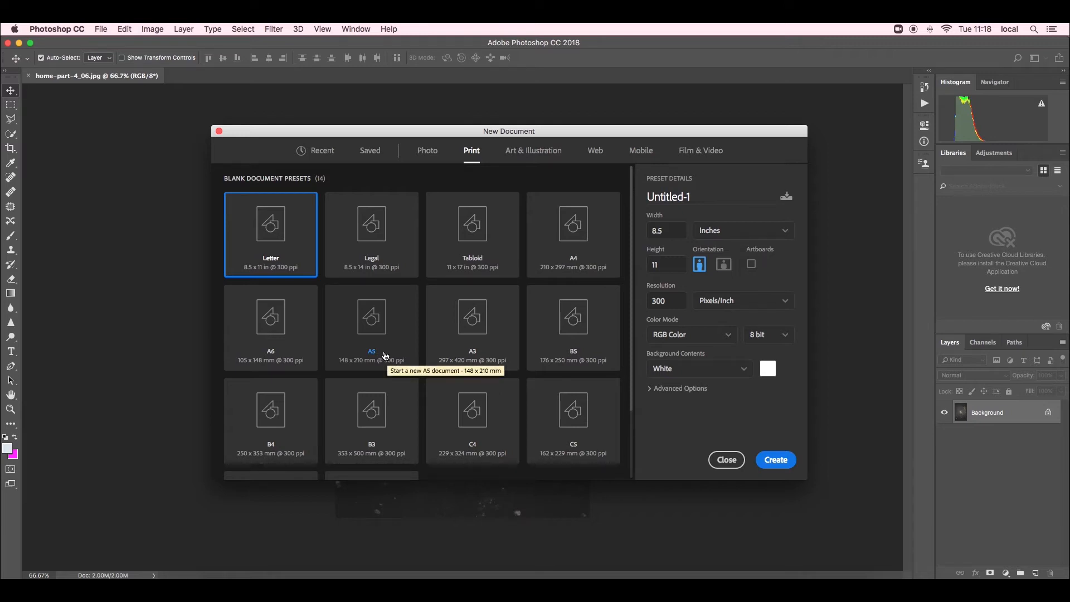
left_click(526, 151)
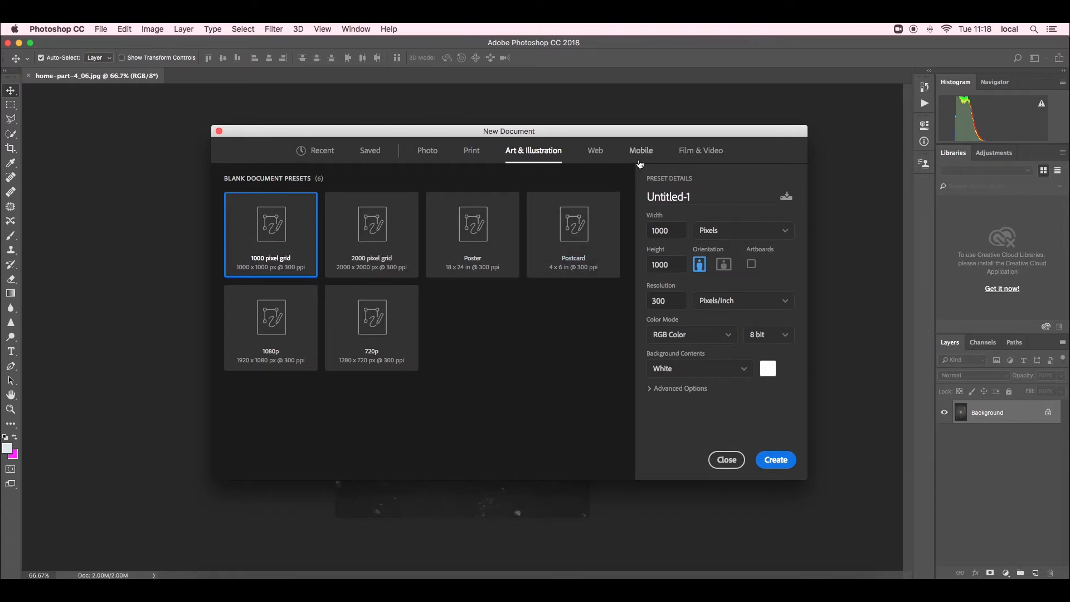
left_click(596, 153)
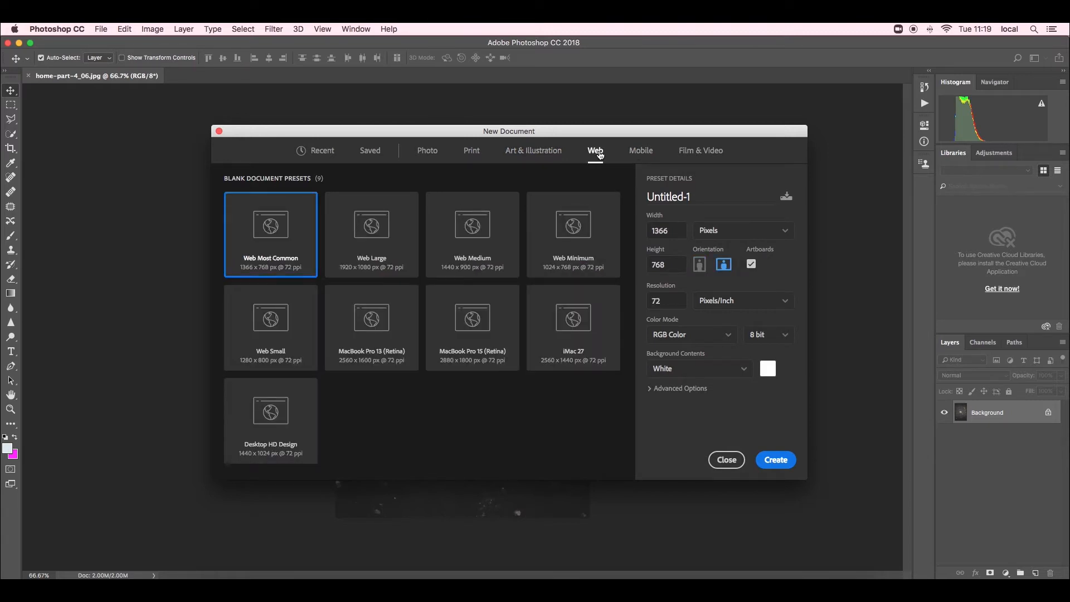
left_click(652, 156)
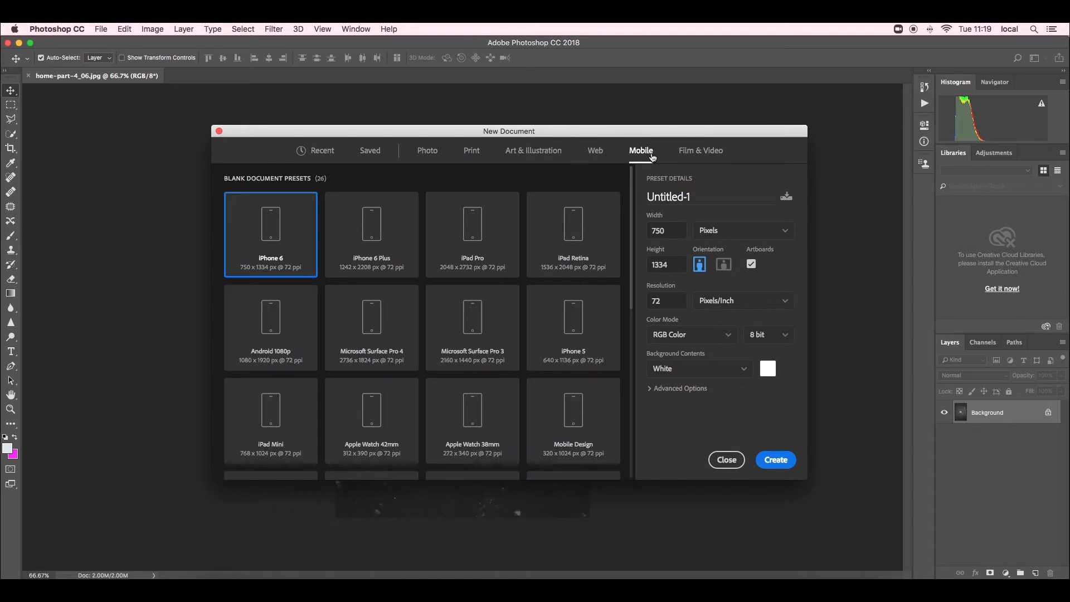
left_click(692, 157)
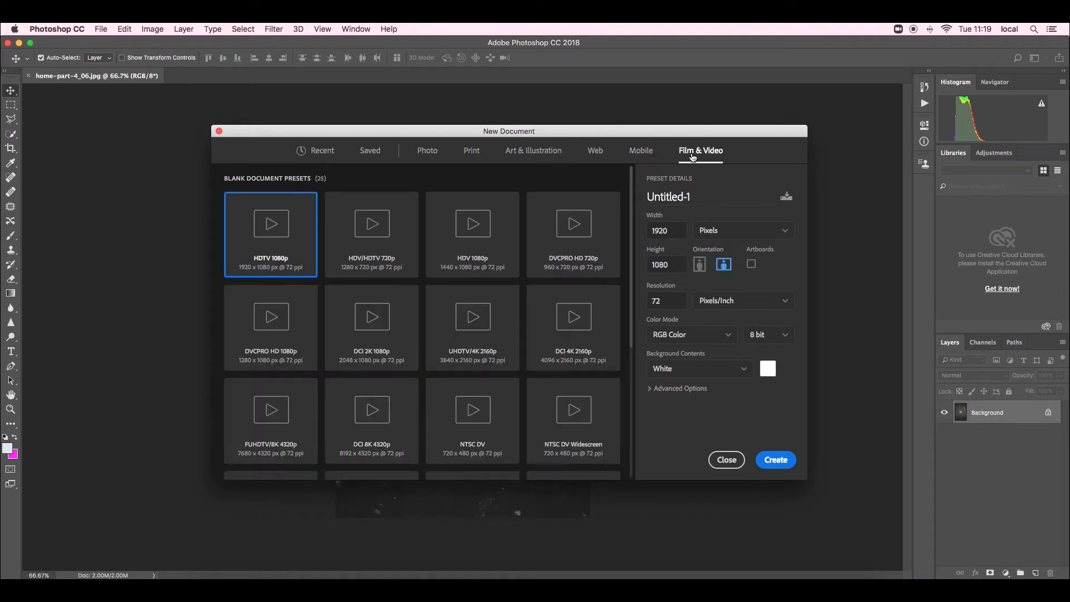
left_click(430, 153)
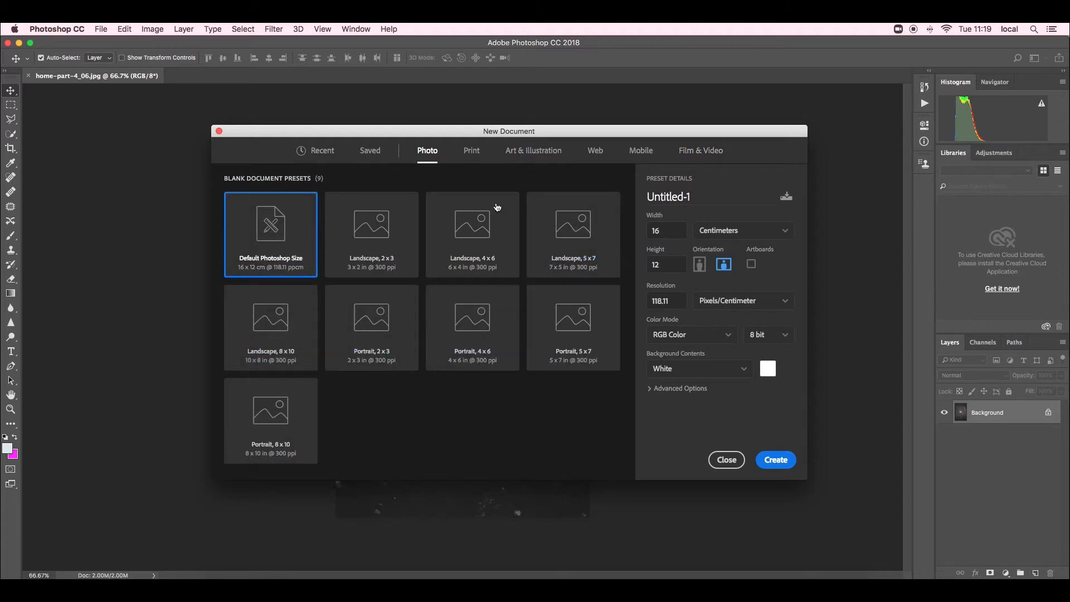
left_click(478, 158)
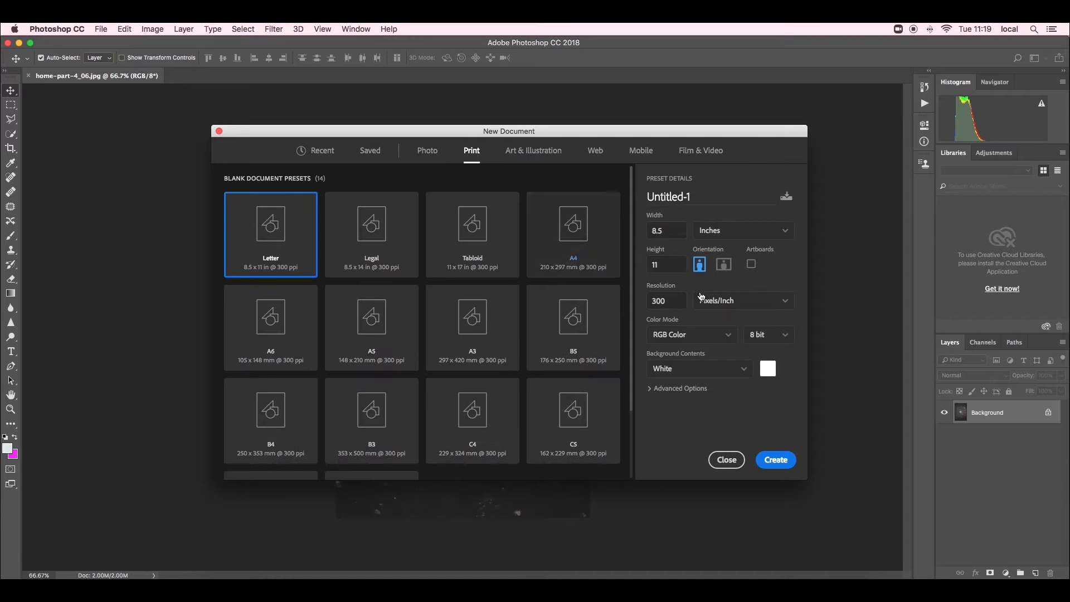
left_click(735, 460)
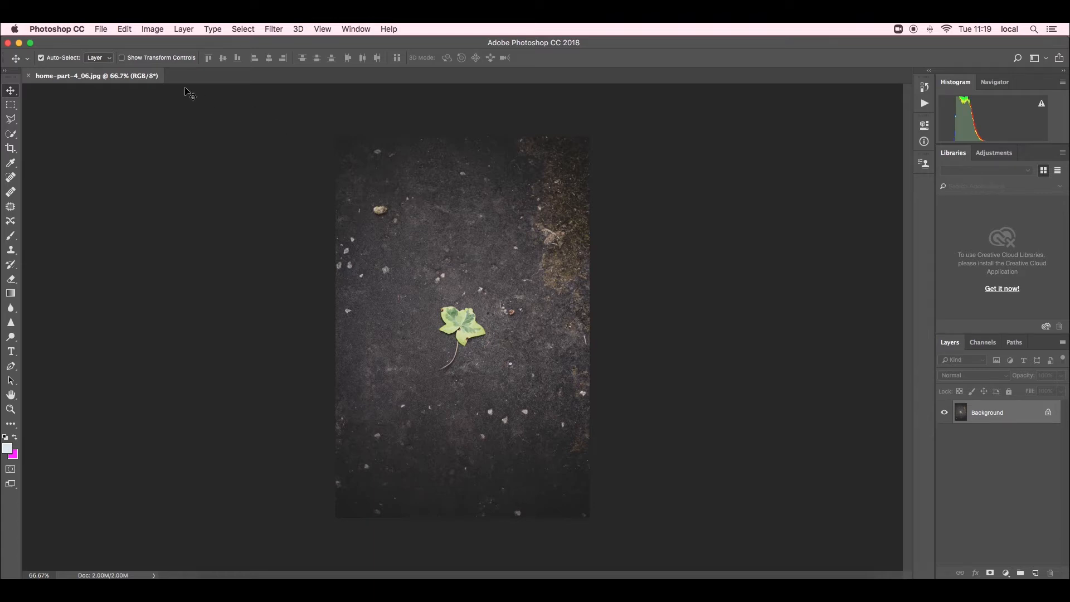
- Convert the locked Background layer to a smart object so it can be transformed
left_click(124, 29)
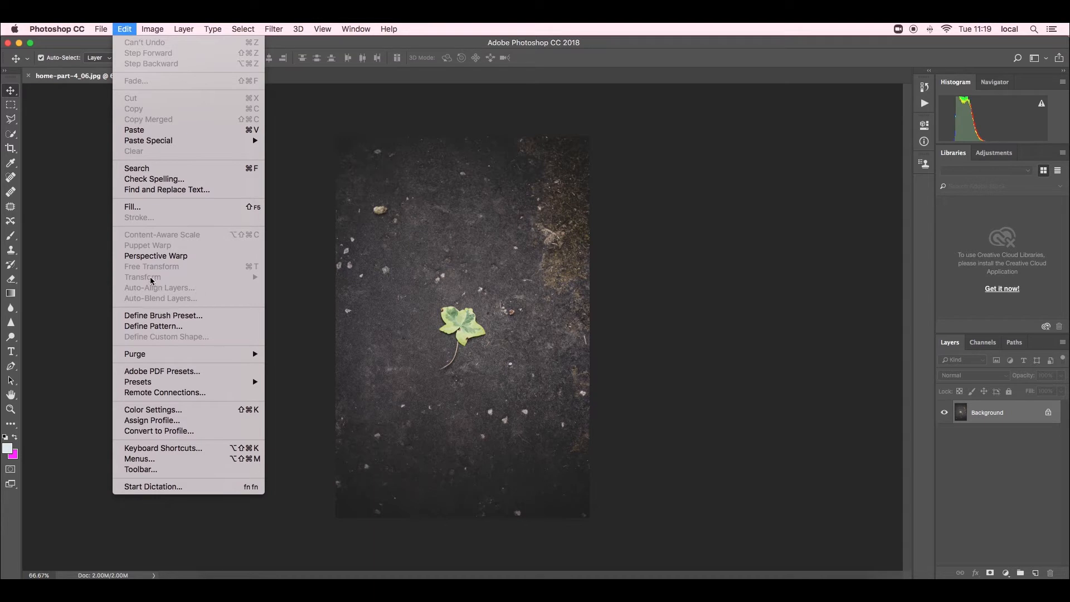
left_click(713, 294)
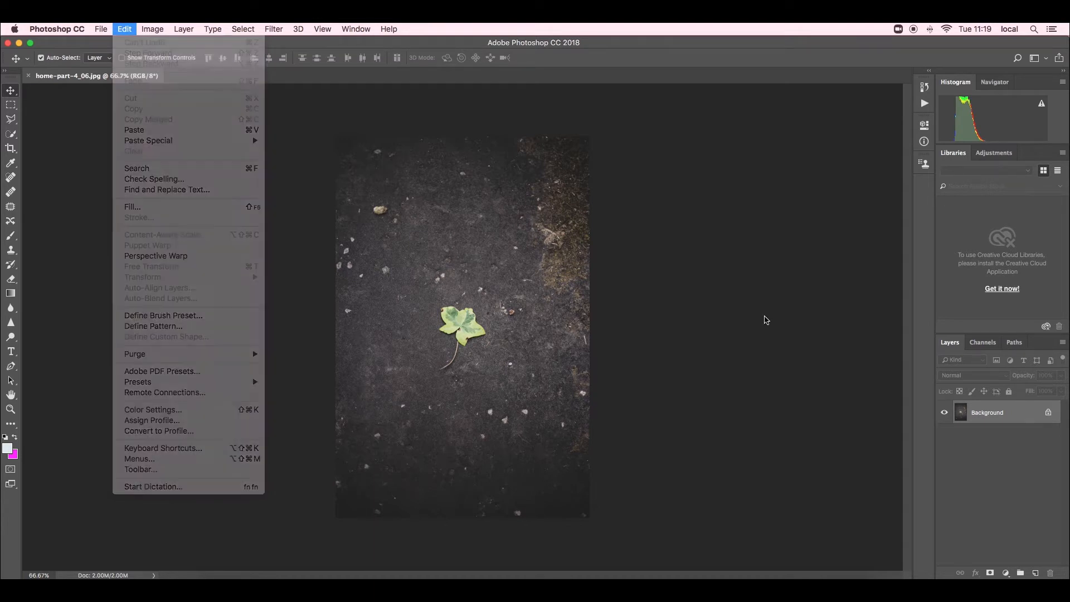
right_click(962, 413)
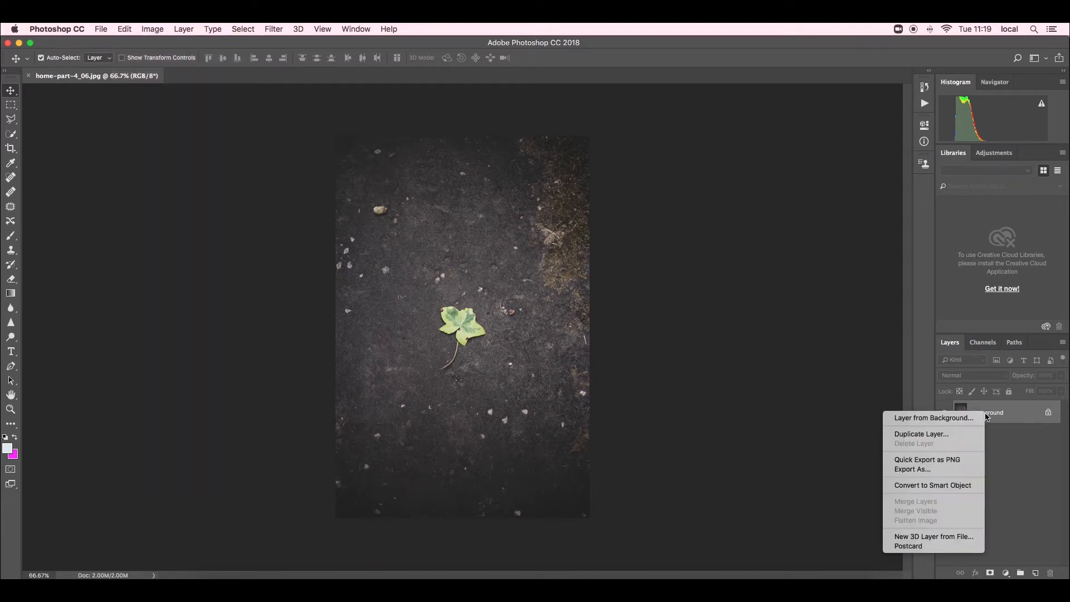
left_click(921, 484)
- Try flipping the leaf photo layer horizontally and undo the flip
left_click(154, 30)
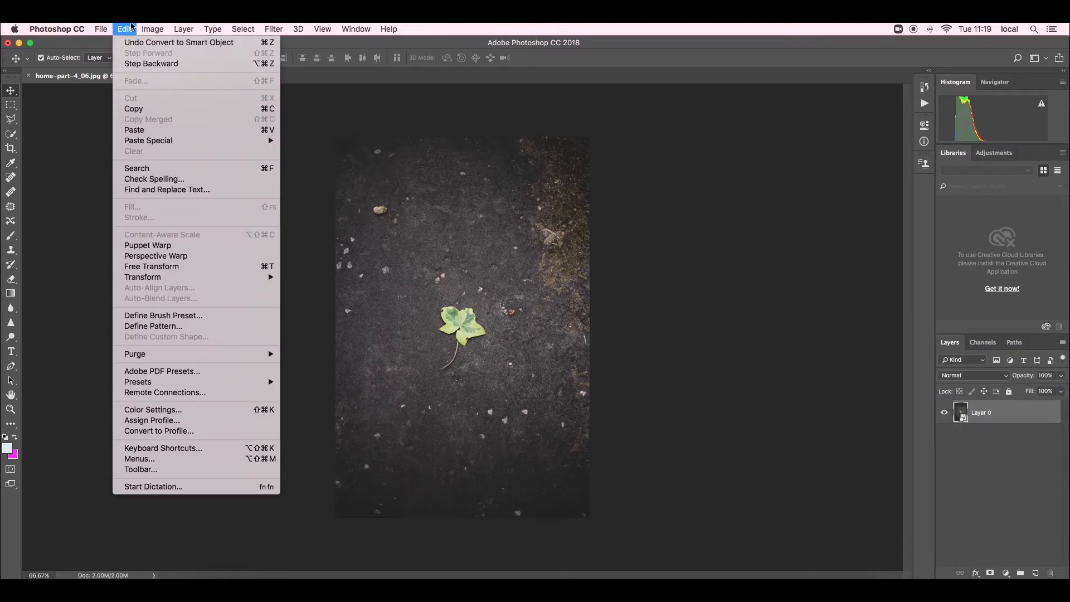
mouse_move(205, 279)
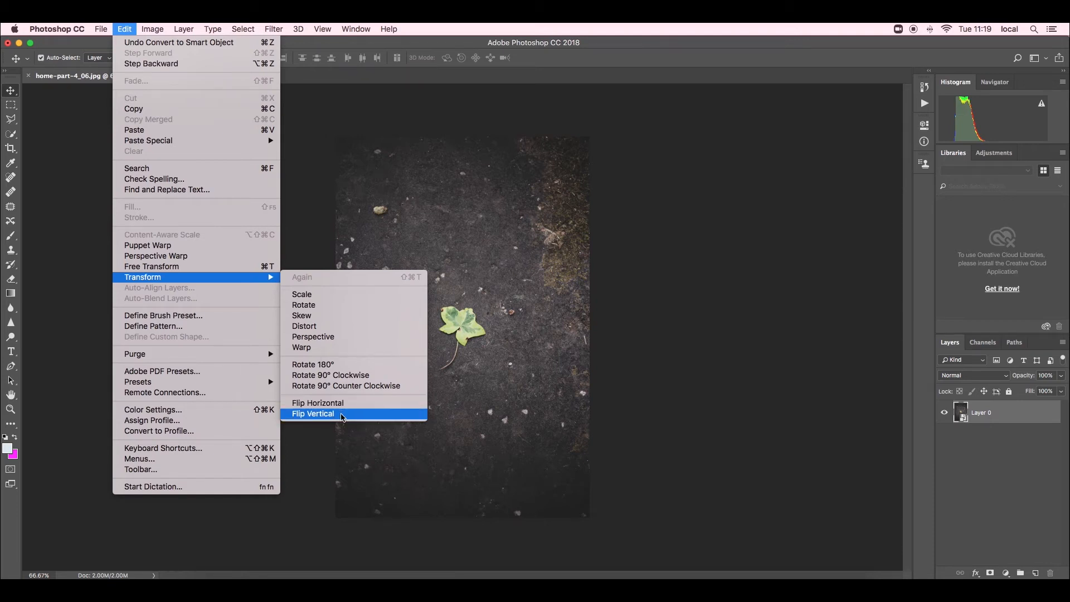
left_click(343, 404)
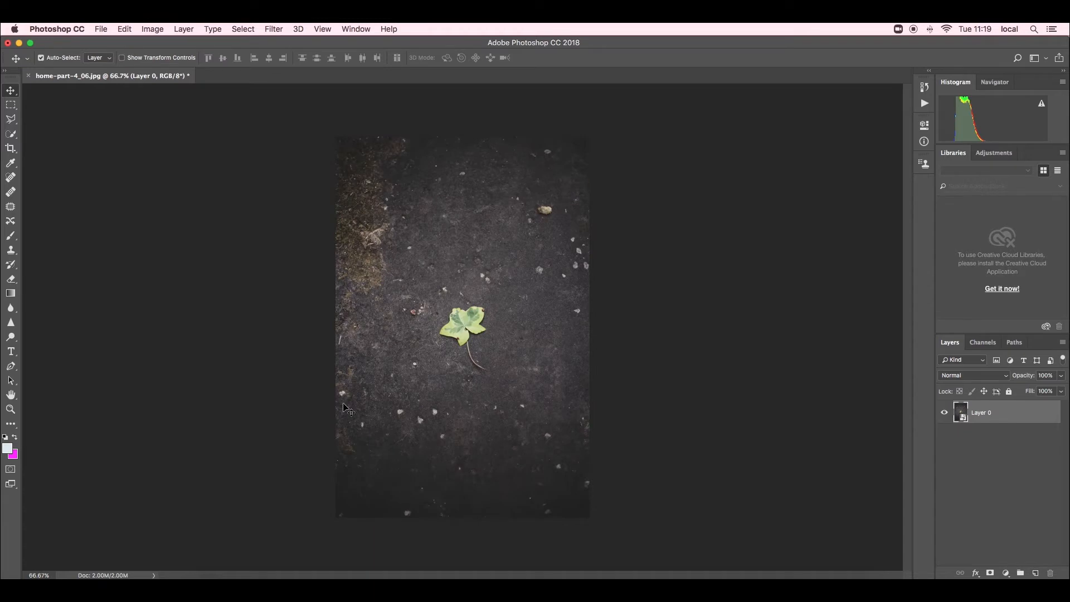
left_click(125, 29)
left_click(136, 65)
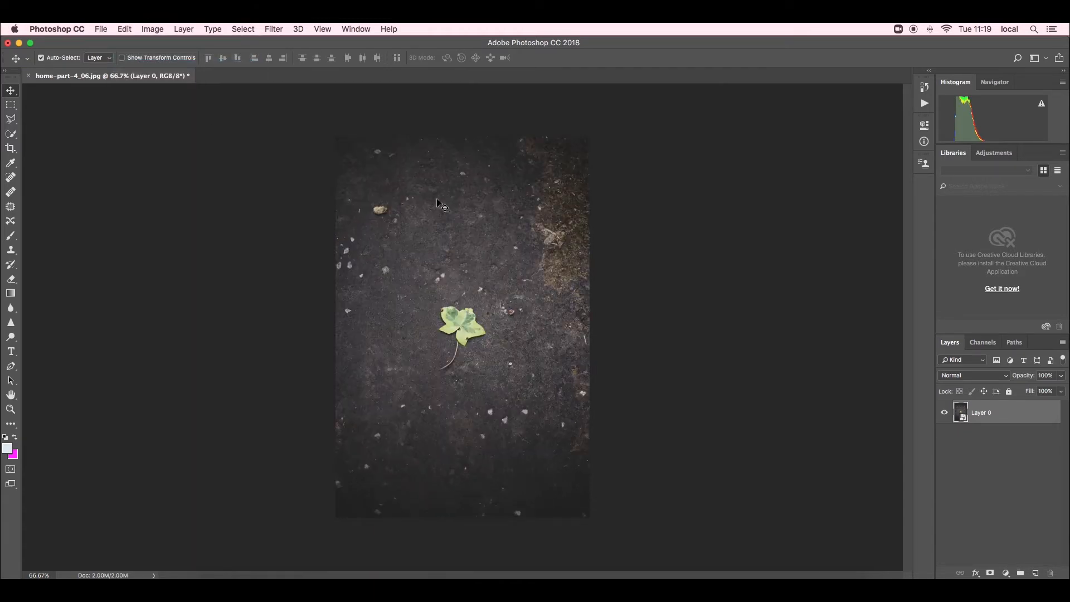
- Examine the photo's dimensions and resolution in the Image Size settings without changing them
left_click(124, 29)
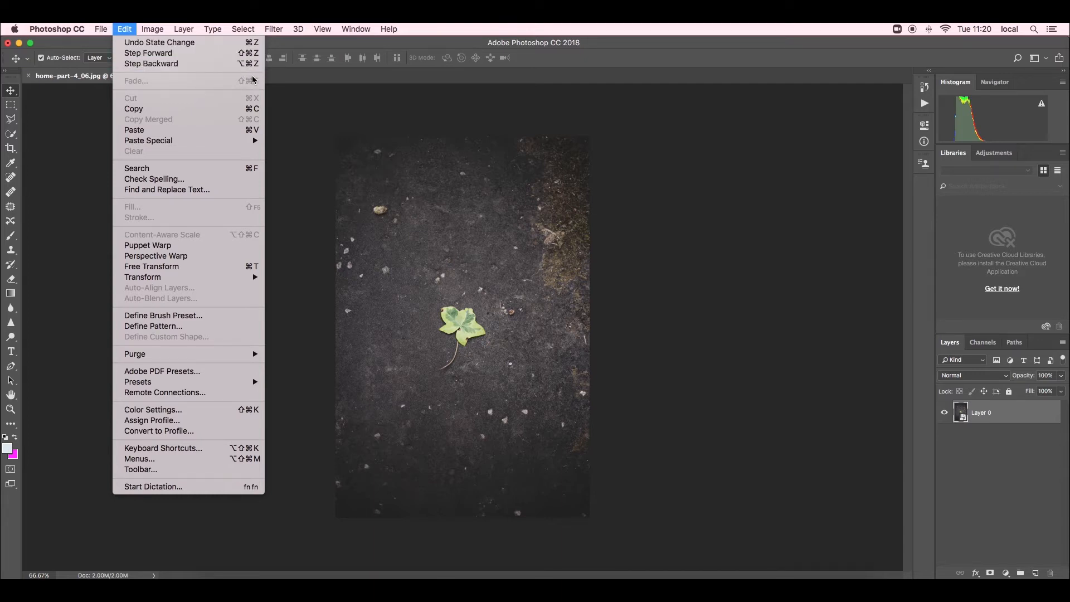
mouse_move(153, 27)
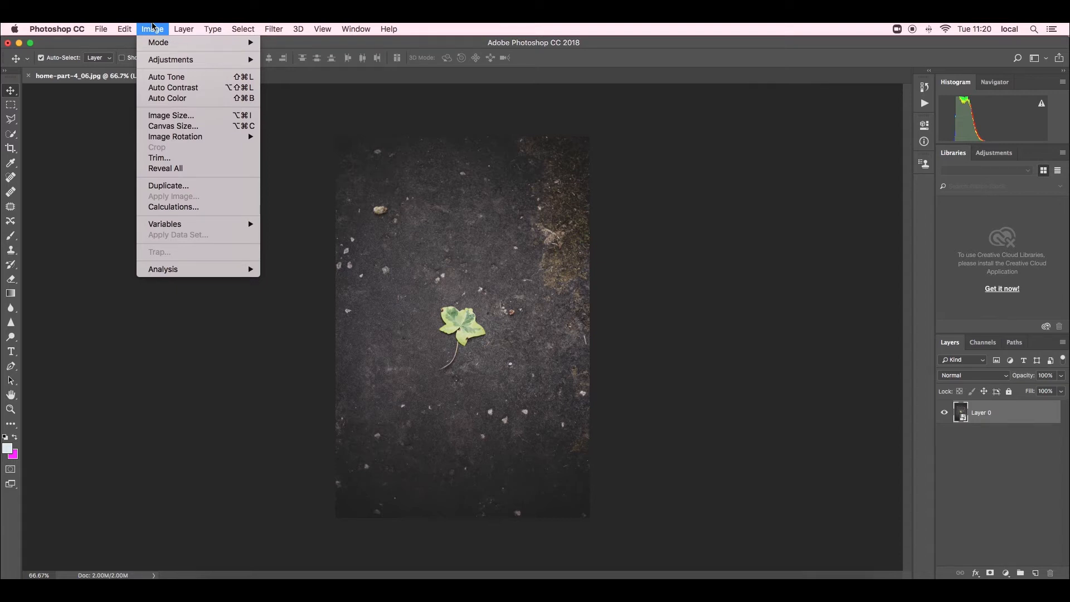
left_click(179, 122)
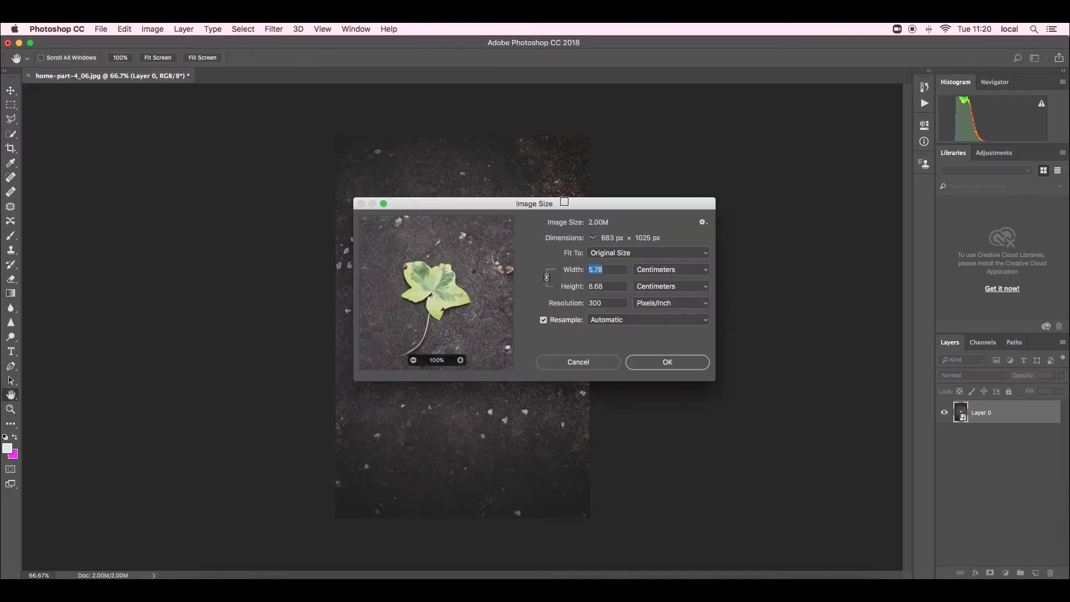
left_click_drag(565, 204, 325, 112)
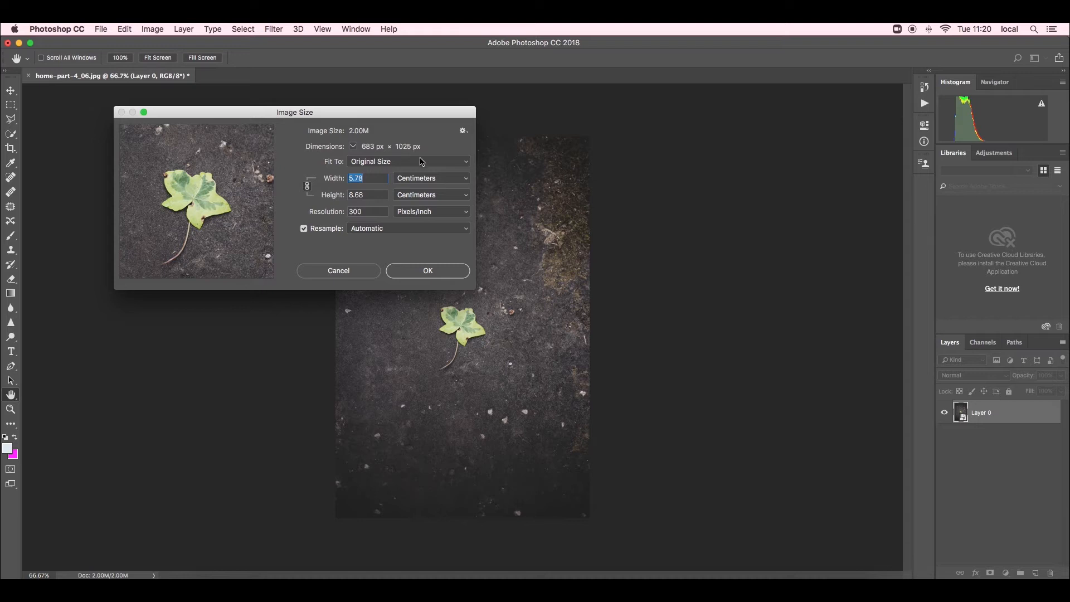
left_click(361, 270)
- Try widening the canvas to 10 cm with the photo anchored at the centre, and undo the change
left_click(148, 31)
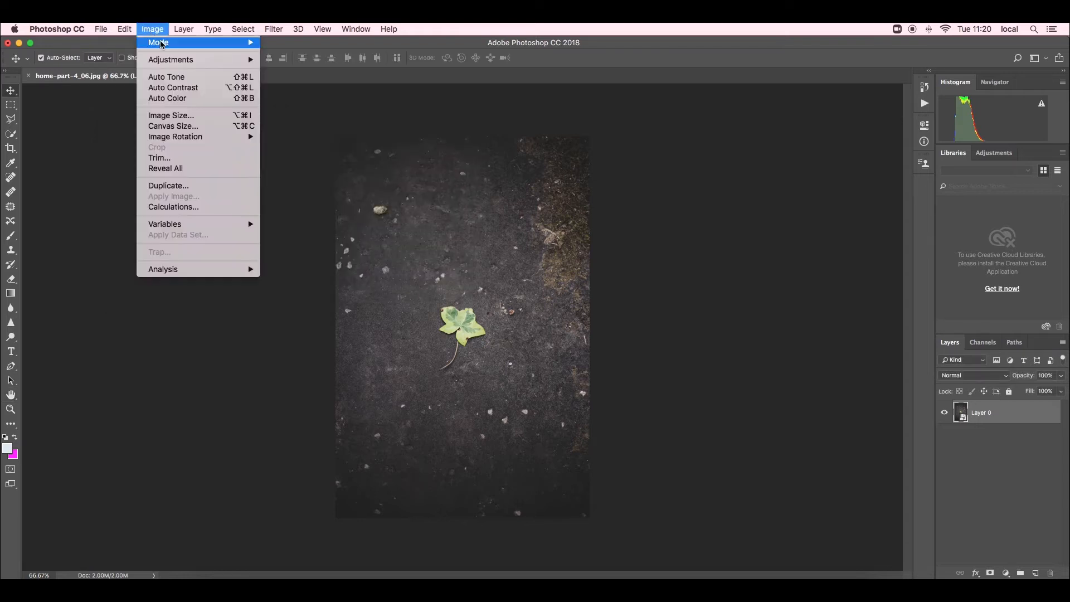
left_click(198, 128)
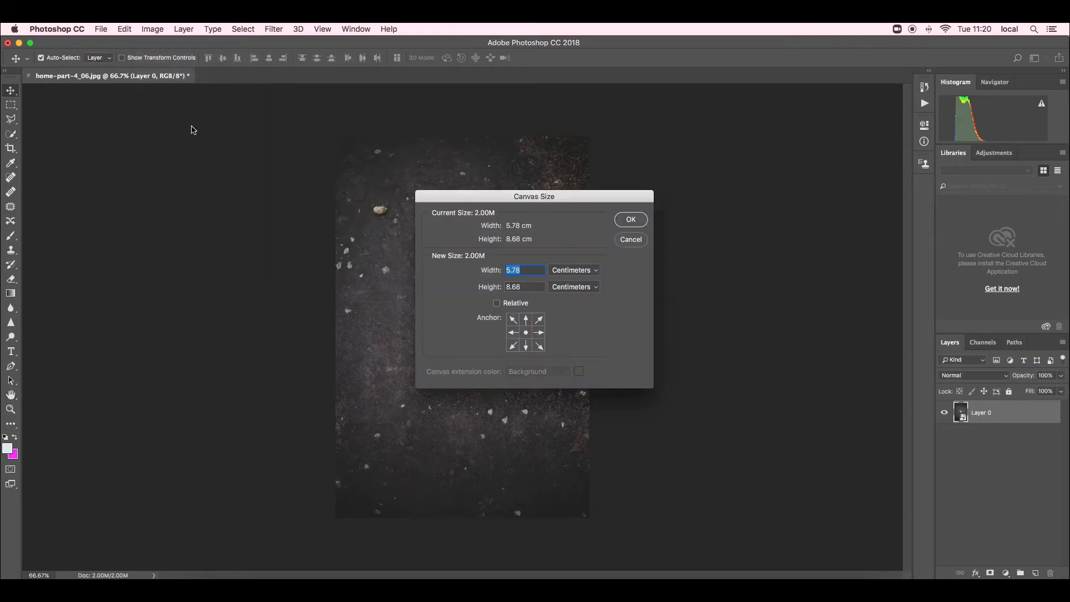
left_click_drag(546, 200, 745, 142)
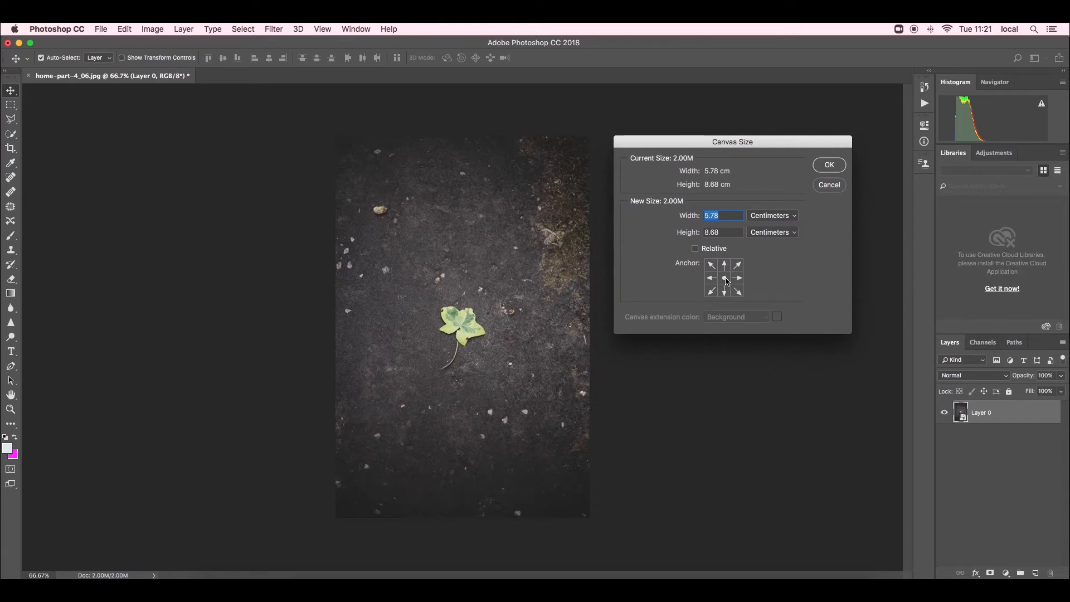
type("10")
left_click(824, 166)
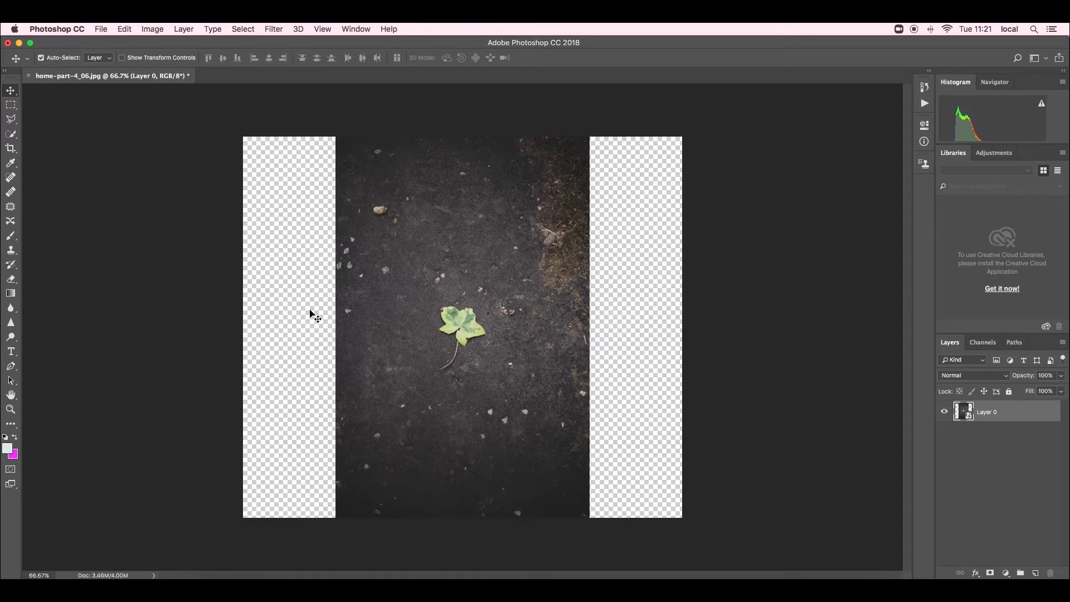
key("super+z")
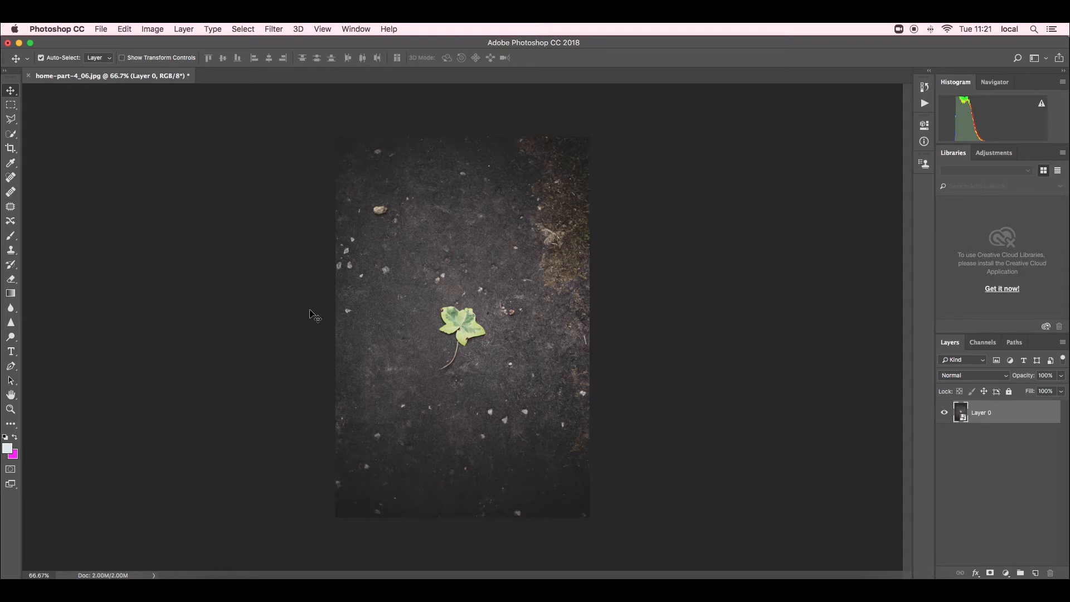
- Try an image adjustment on the leaf photo by shifting one of its sliders, and discard it
left_click(161, 29)
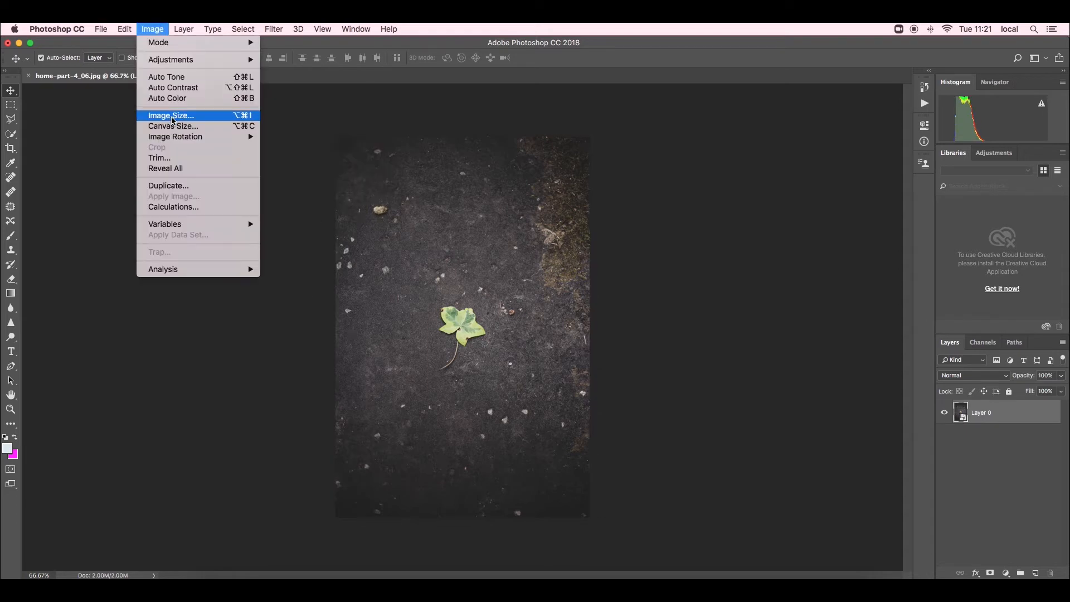
mouse_move(189, 138)
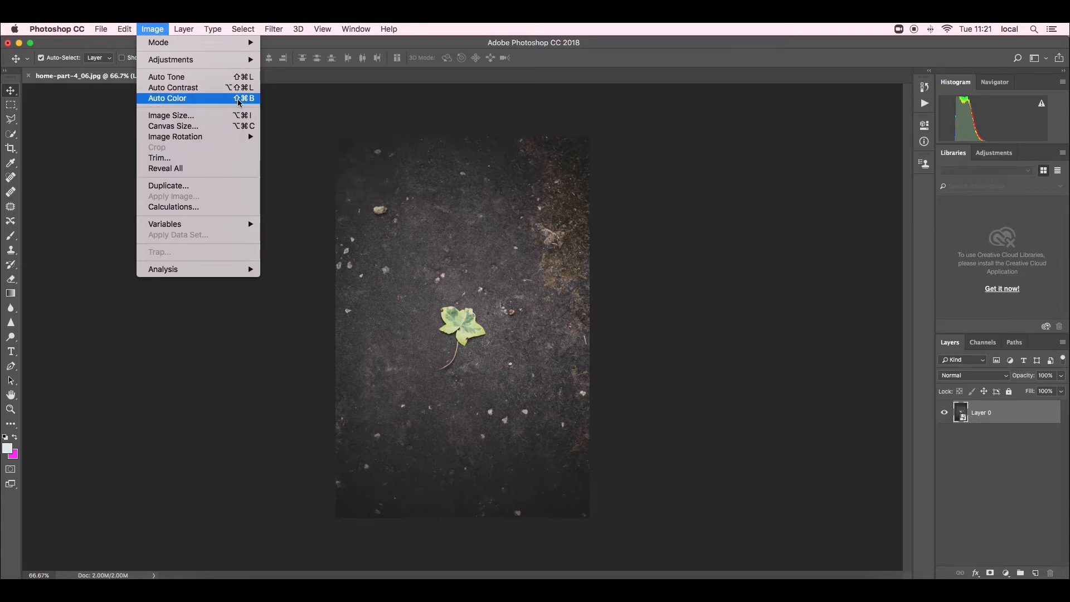
mouse_move(241, 63)
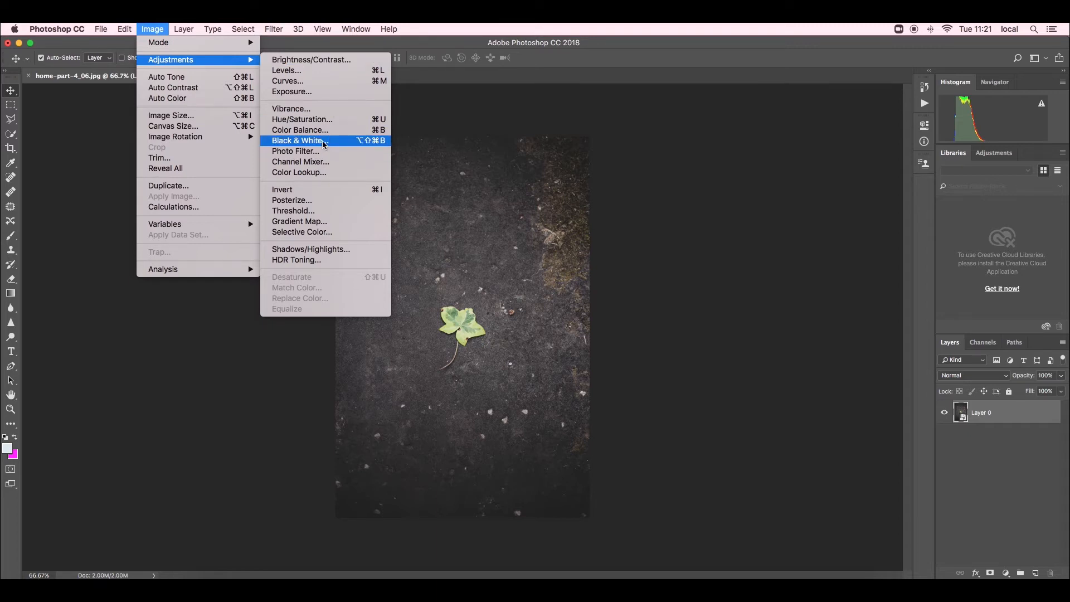
left_click(551, 214)
left_click_drag(560, 118, 737, 113)
left_click_drag(689, 195, 708, 195)
left_click(796, 153)
- Try a Brightness/Contrast adjustment on the leaf photo with brightness 58 and contrast 39, and discard it
left_click(152, 29)
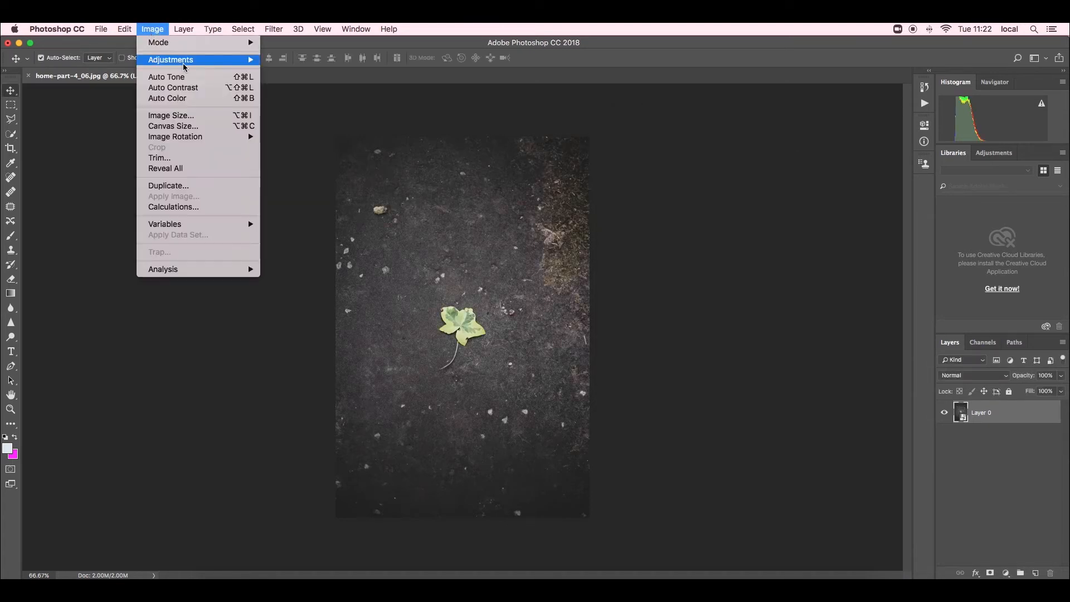
mouse_move(184, 67)
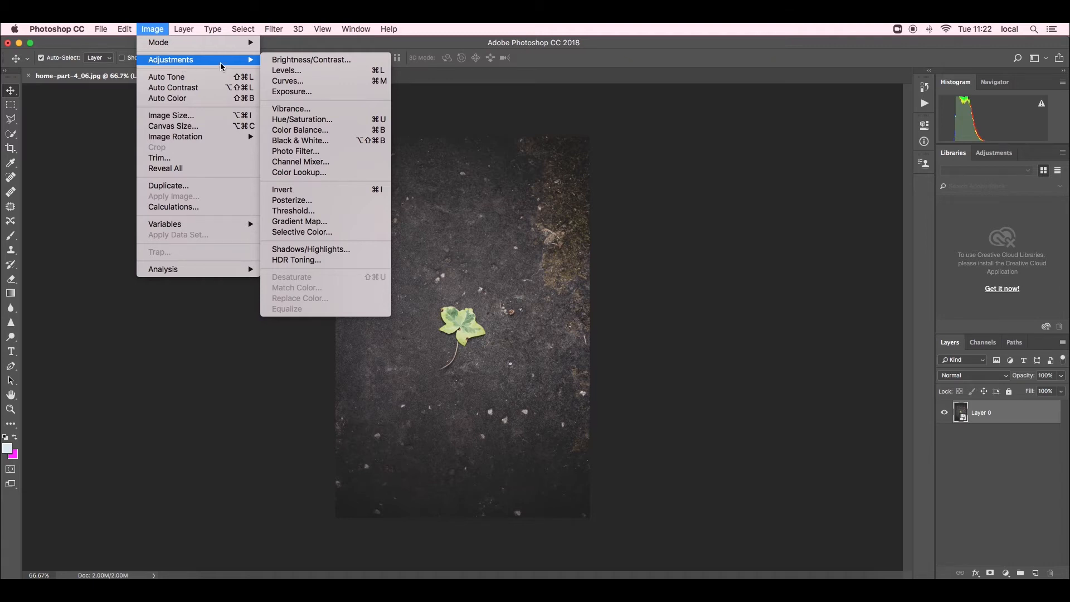
left_click(310, 60)
left_click_drag(547, 181, 748, 149)
left_click_drag(710, 178, 726, 209)
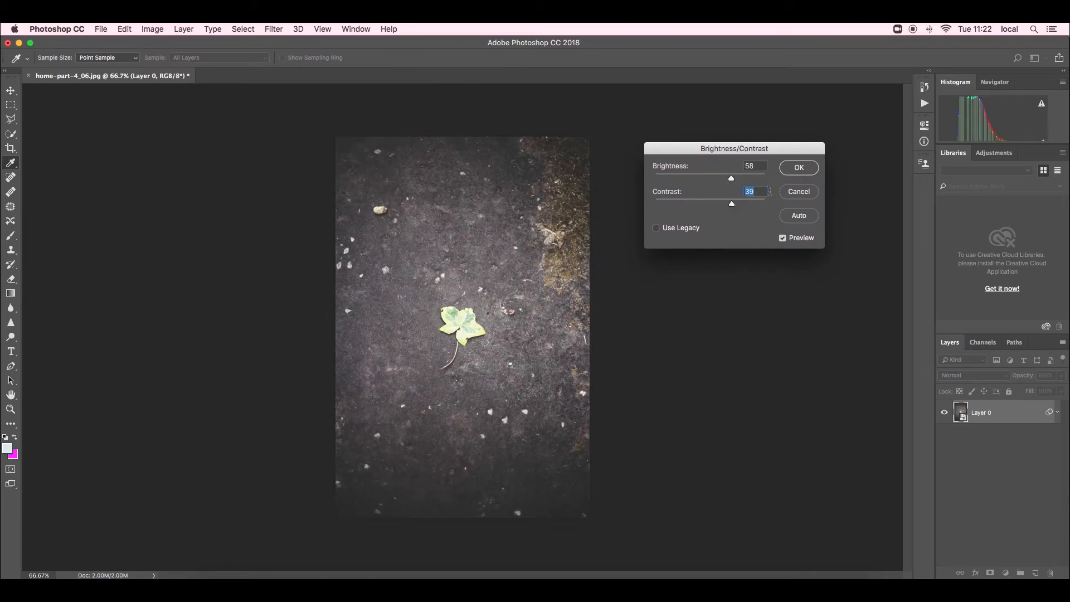
left_click(791, 195)
- Try a Shadows/Highlights adjustment on the leaf photo with a shadows amount of 51%, and discard it
left_click(152, 31)
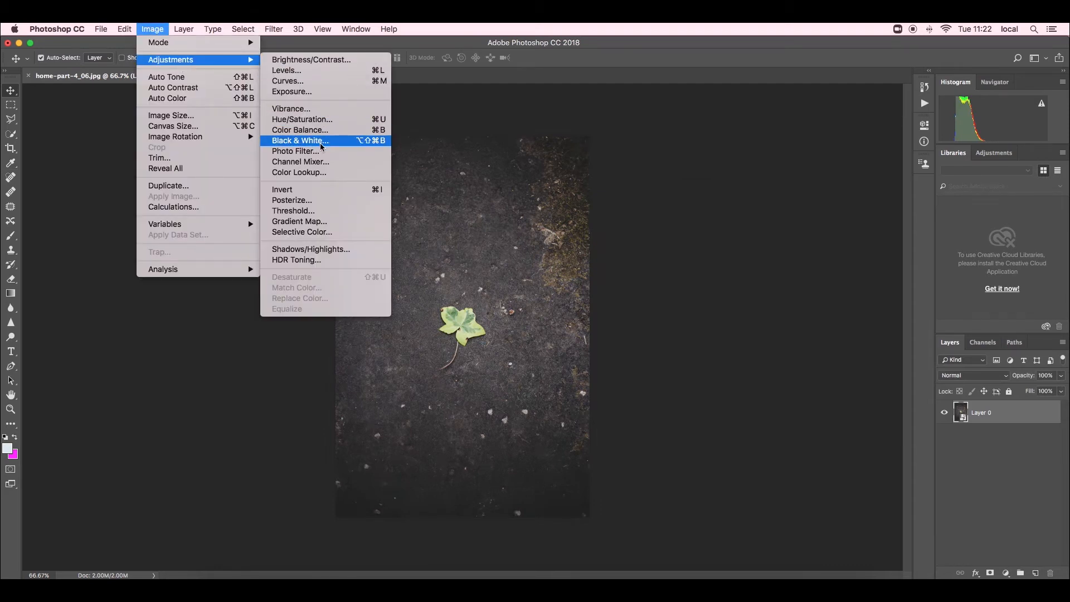
left_click(309, 249)
left_click_drag(582, 174, 769, 145)
left_click_drag(684, 184, 696, 184)
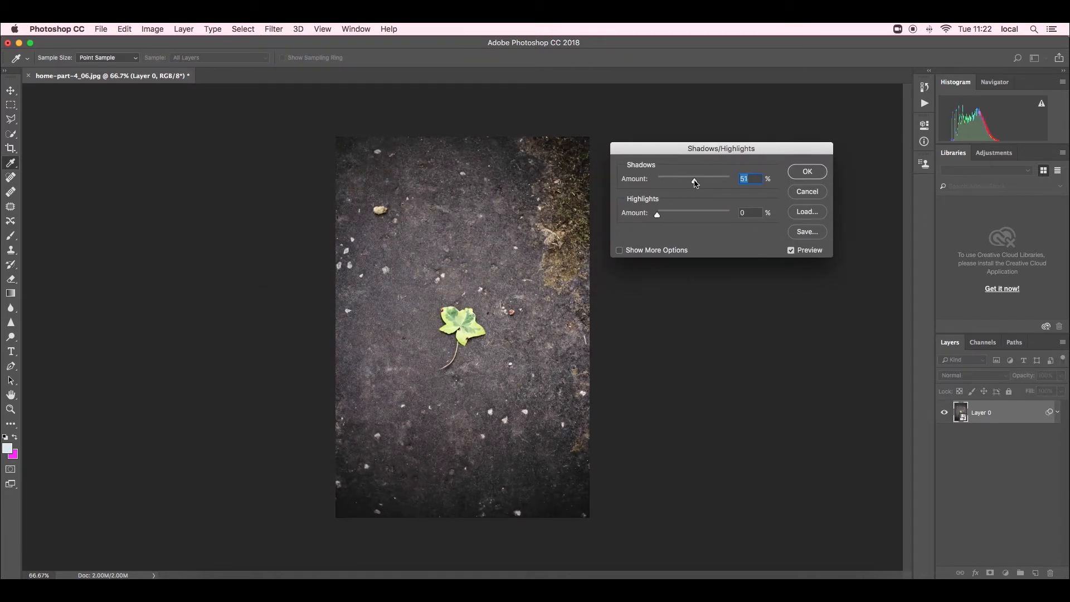
left_click(819, 195)
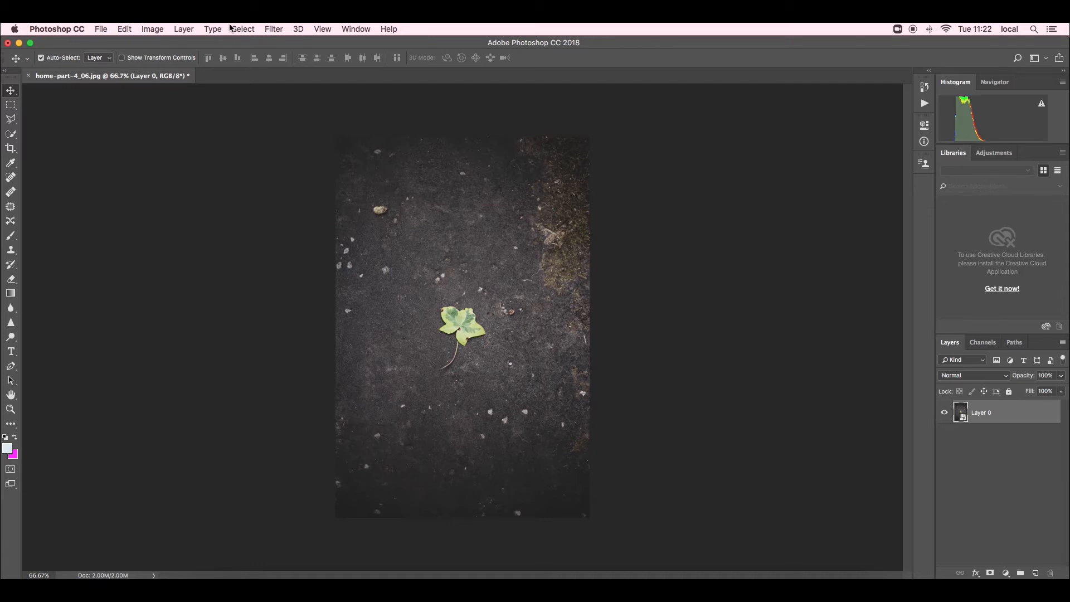
- Draw a wide rectangular marquee selection across the upper part of the leaf photo and deselect it
left_click(245, 33)
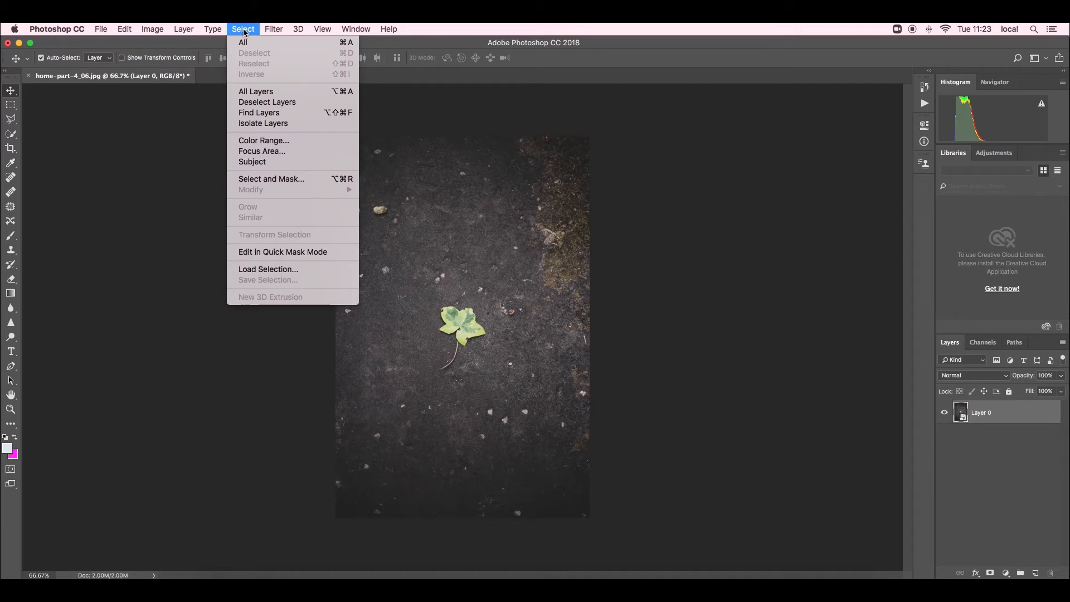
left_click(246, 34)
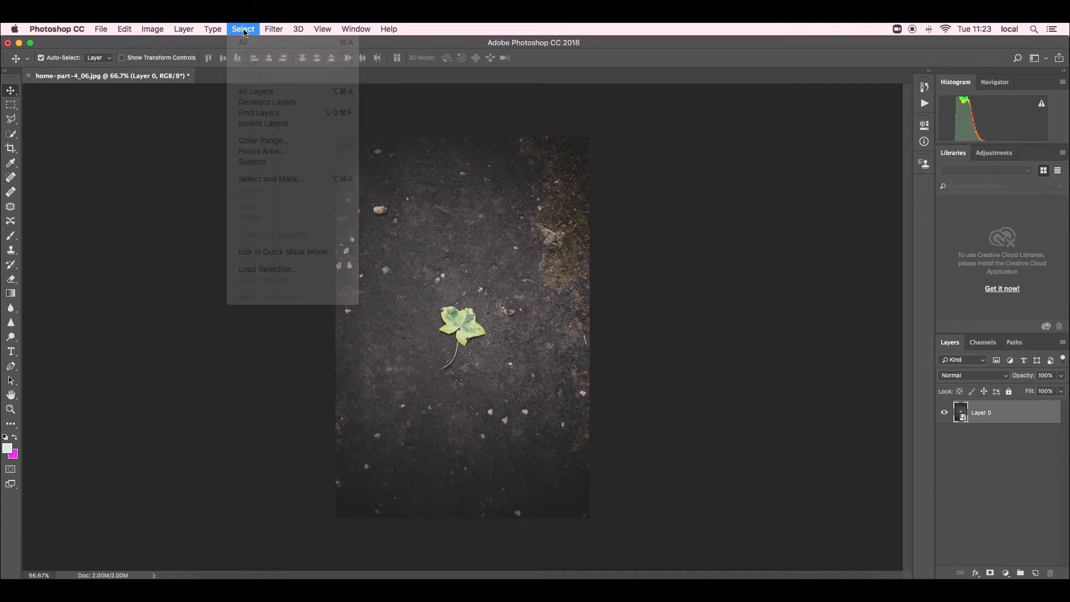
left_click(11, 105)
left_click_drag(362, 158, 559, 233)
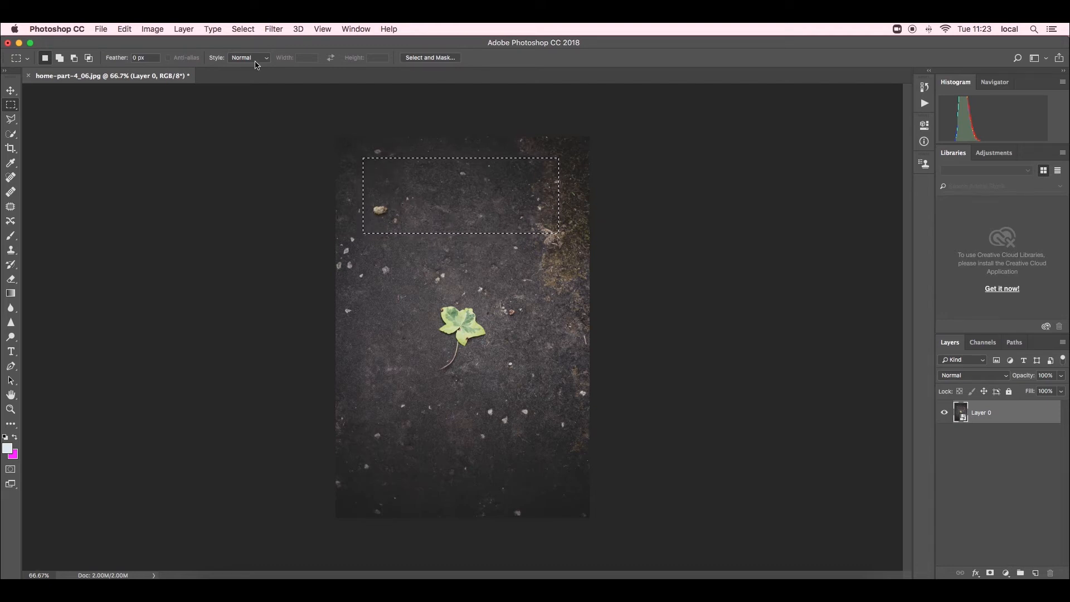
left_click(242, 30)
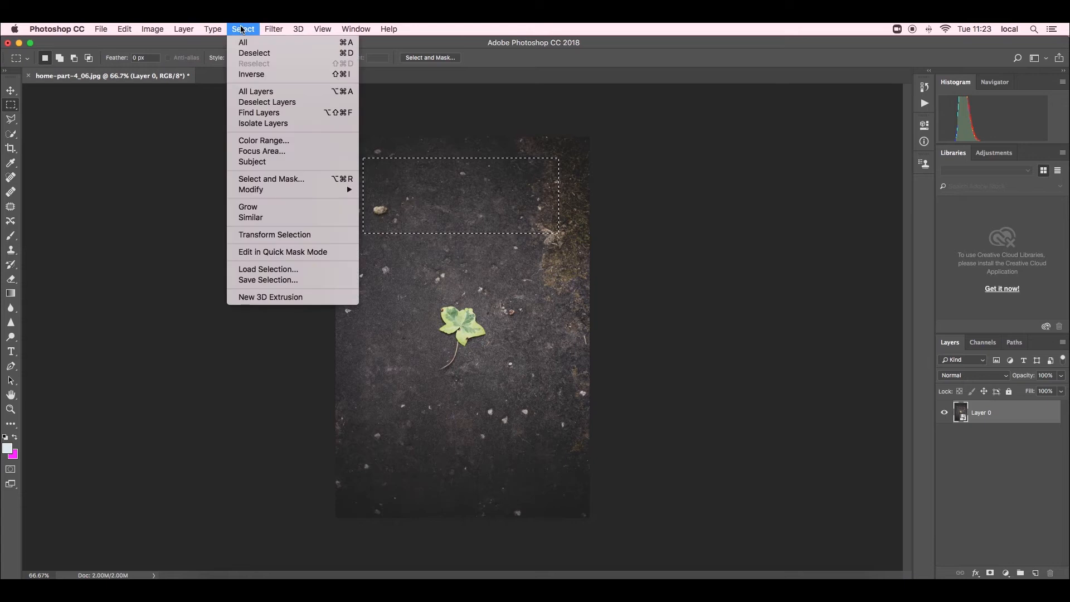
left_click(254, 55)
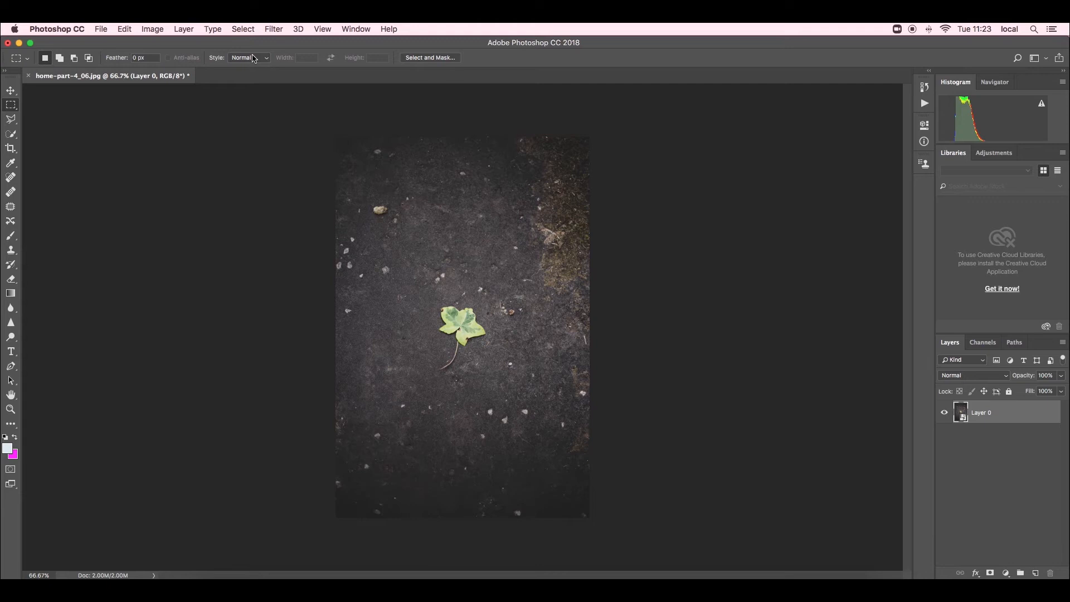
left_click(243, 29)
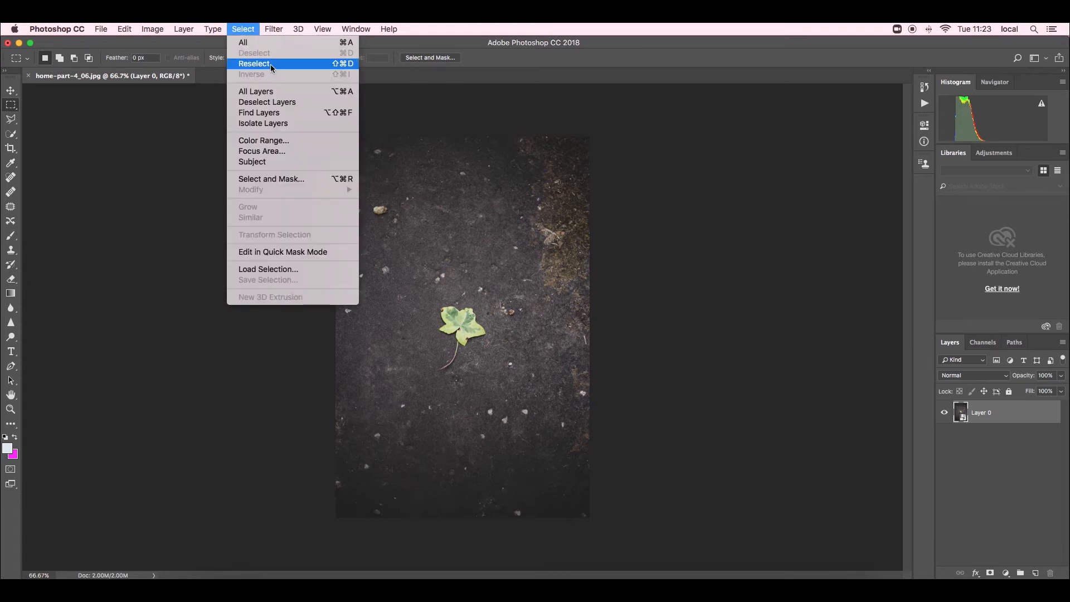
left_click(246, 28)
- Open the Filter Gallery for the leaf photo and preview the artistic filters Watercolor and Rough Pastels
left_click(279, 30)
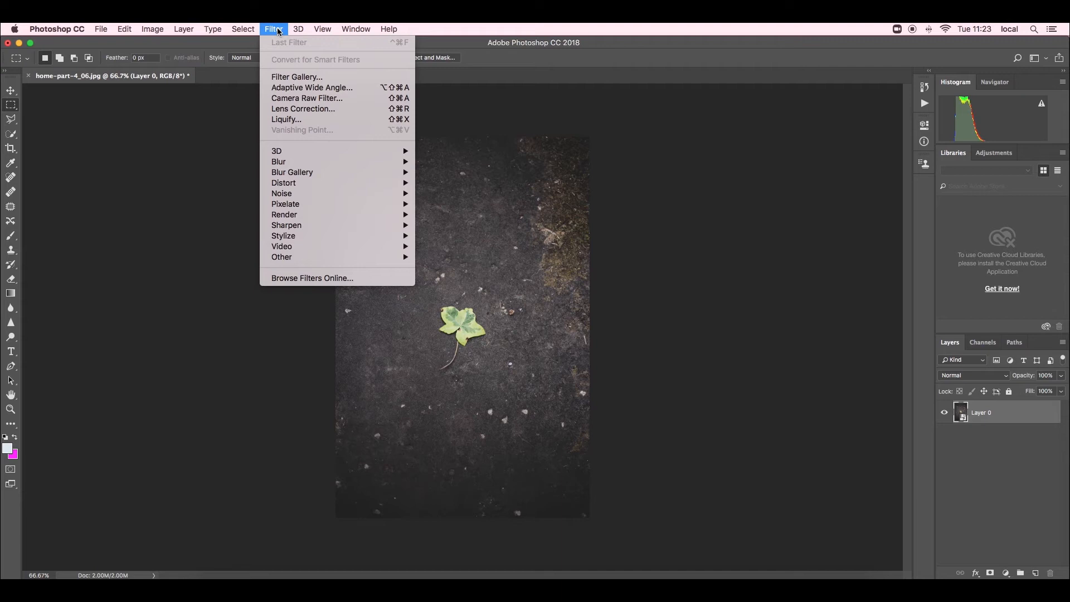
mouse_move(311, 163)
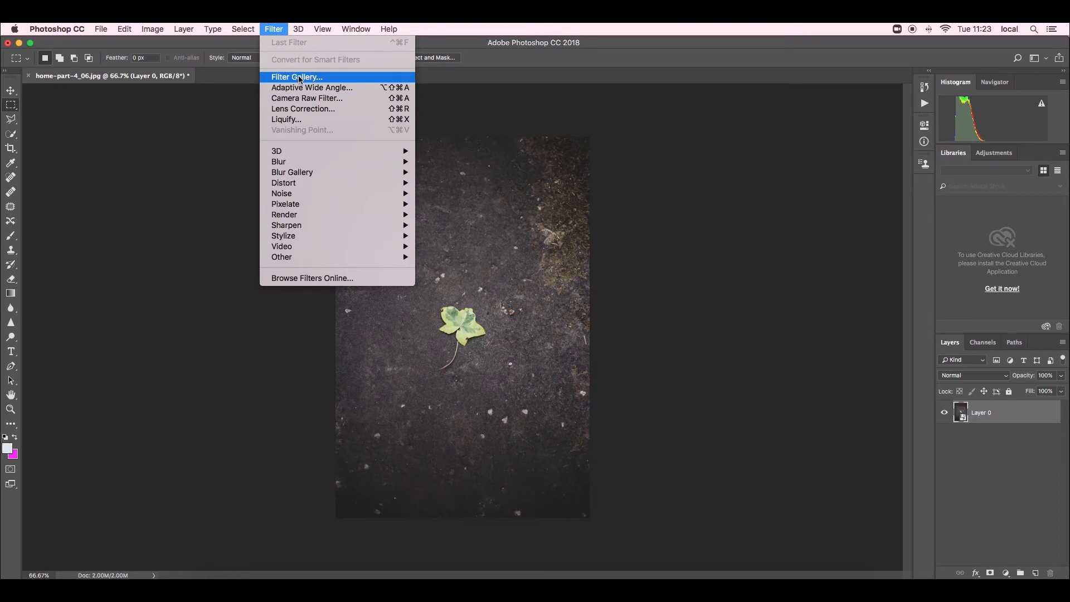
left_click(275, 78)
left_click(283, 81)
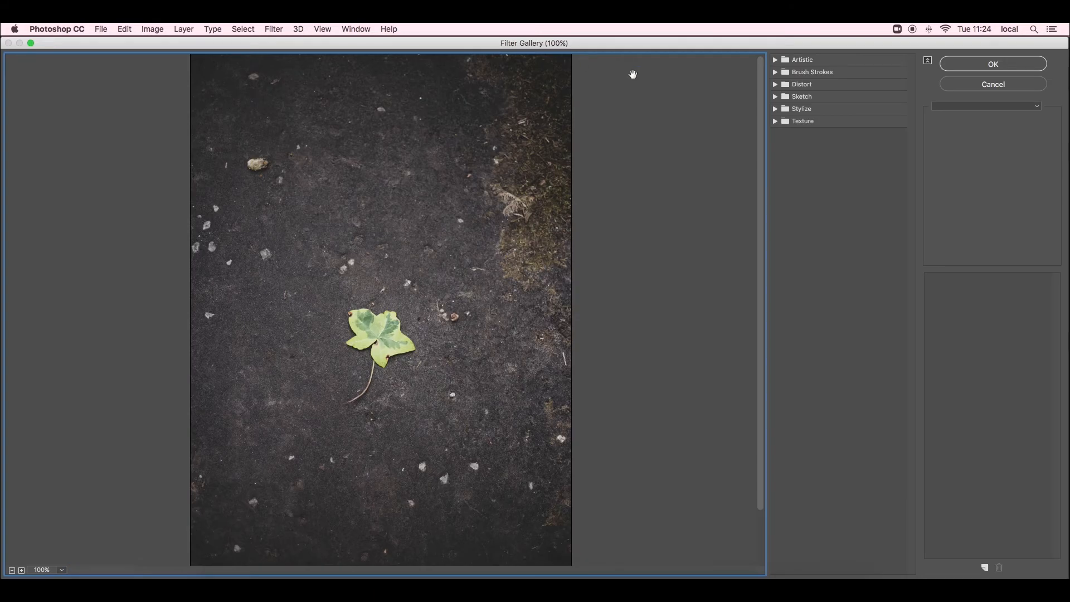
left_click(775, 60)
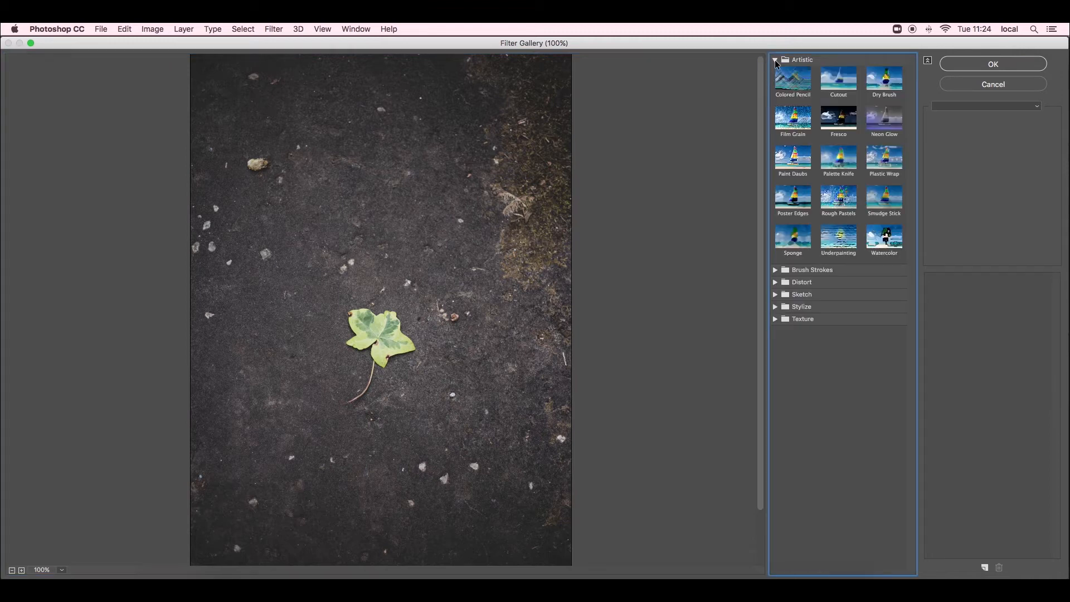
left_click(889, 242)
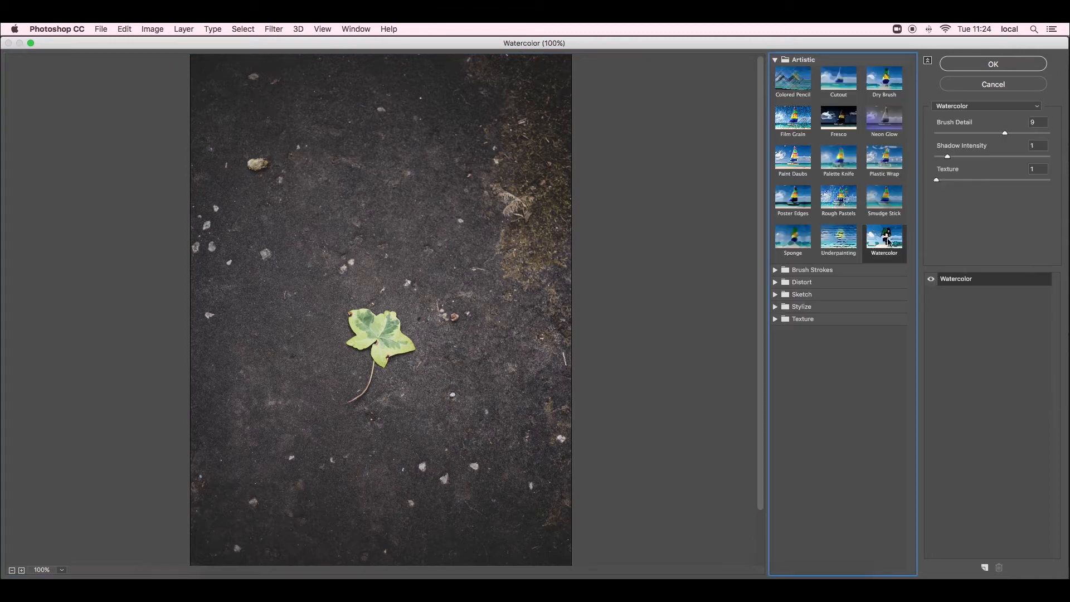
left_click(842, 199)
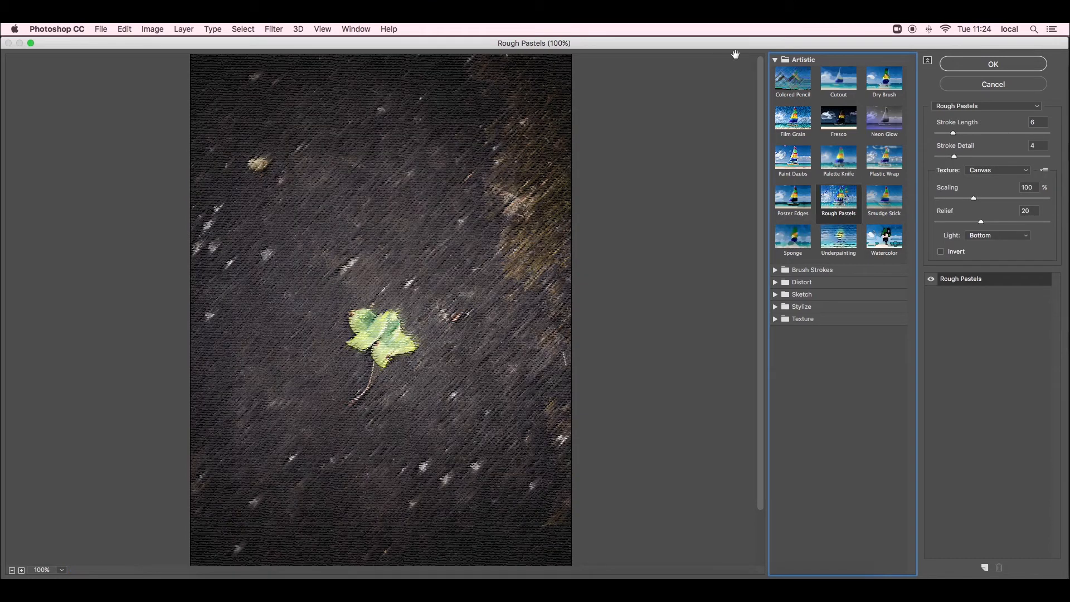
- Preview the Crosshatch, Glowing Edges and Chalk & Charcoal filters on the leaf photo
left_click(777, 61)
left_click(776, 72)
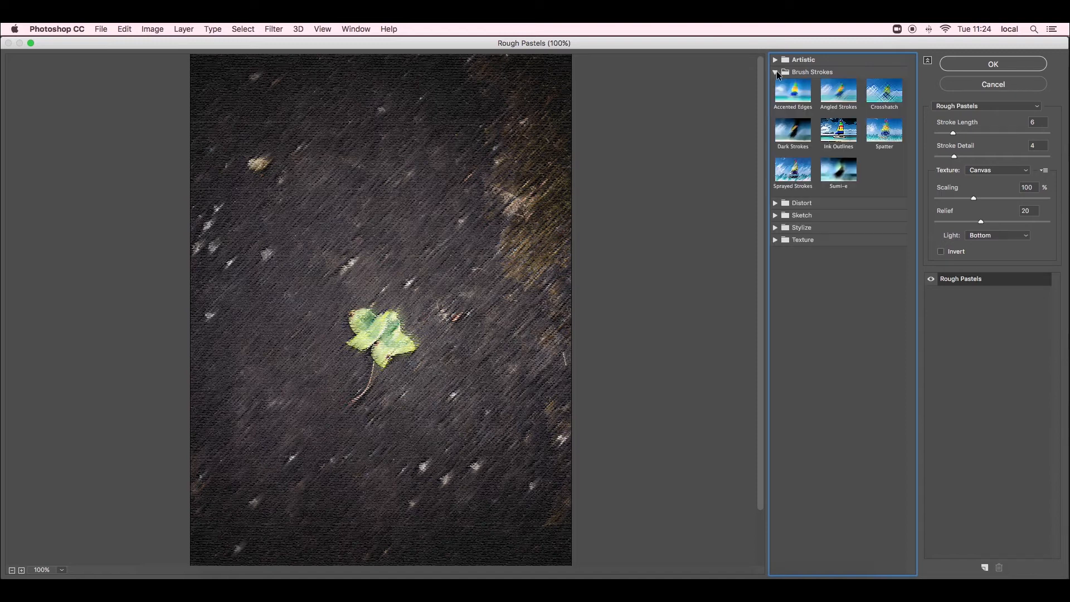
left_click(875, 96)
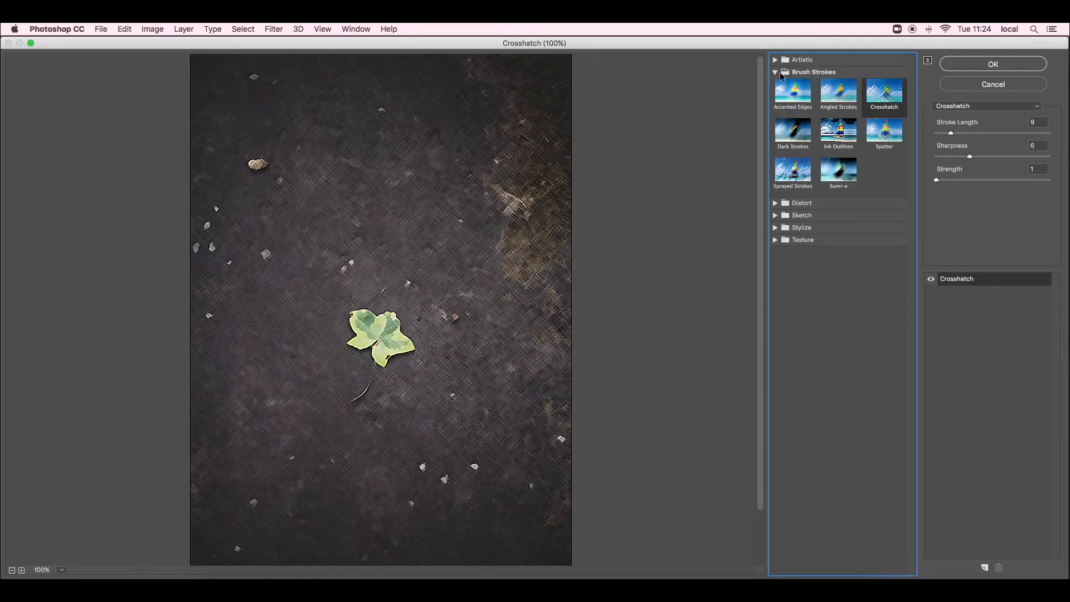
left_click(775, 72)
left_click(775, 109)
left_click(792, 119)
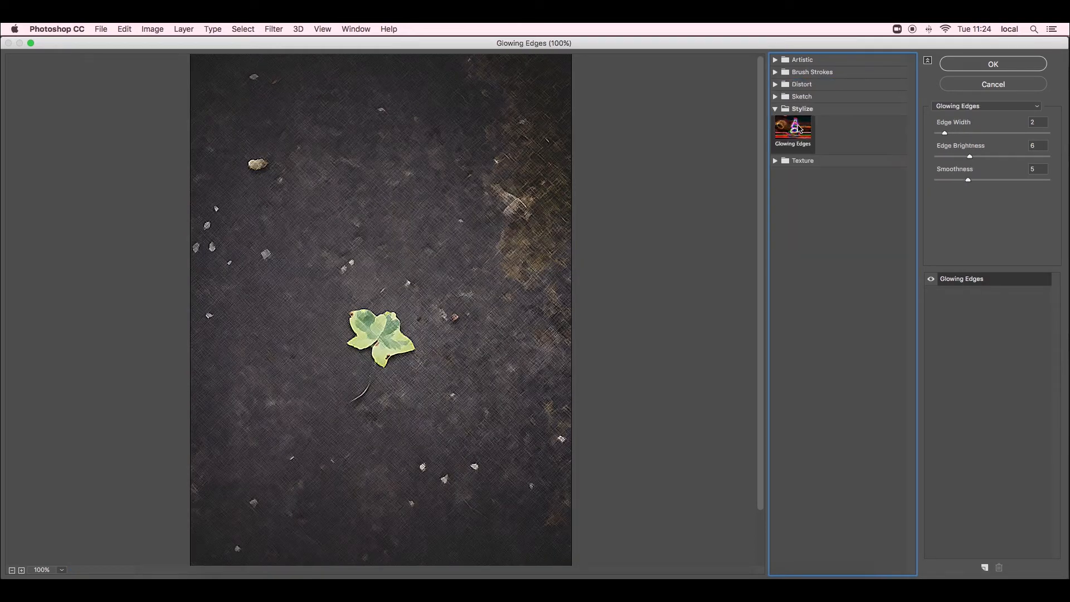
left_click(775, 110)
left_click(774, 97)
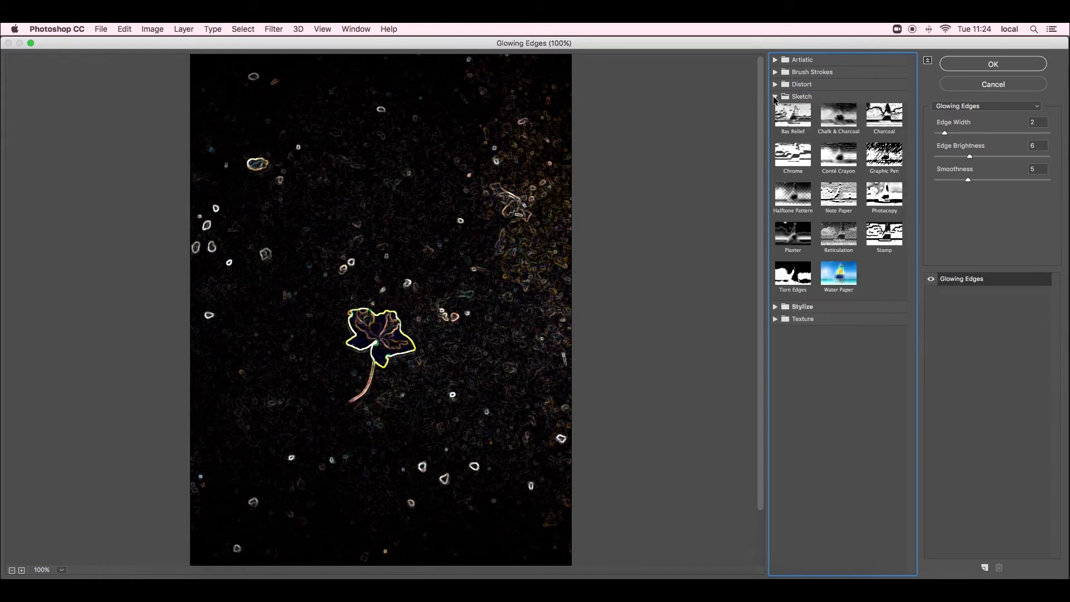
left_click(840, 122)
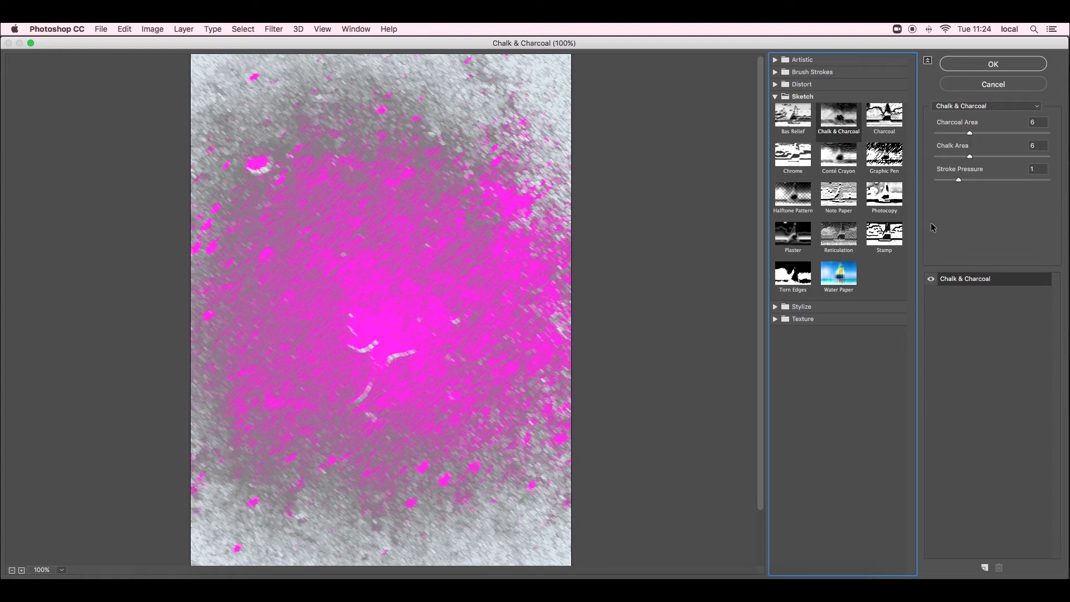
- Preview the texture filters Patchwork, Stained Glass and Texturizer, and leave the Filter Gallery without applying any
left_click(775, 319)
left_click(803, 379)
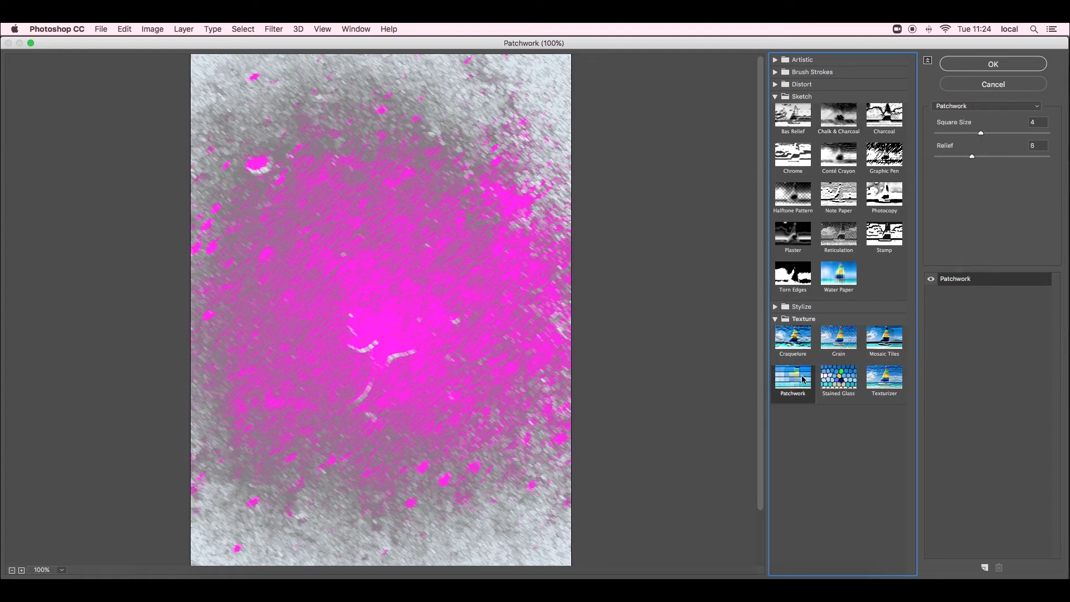
left_click(839, 378)
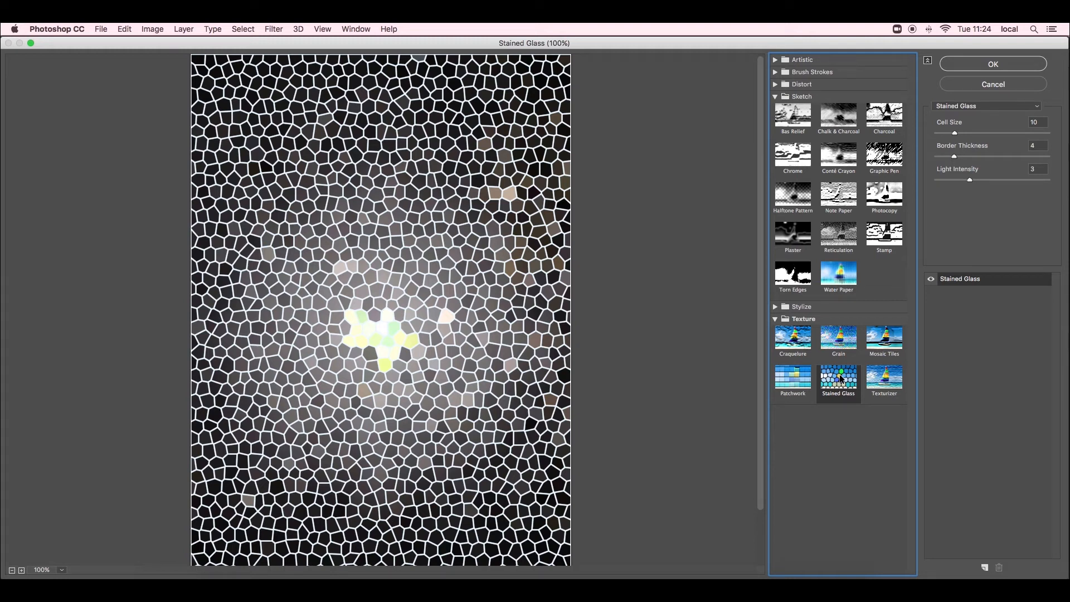
left_click(887, 376)
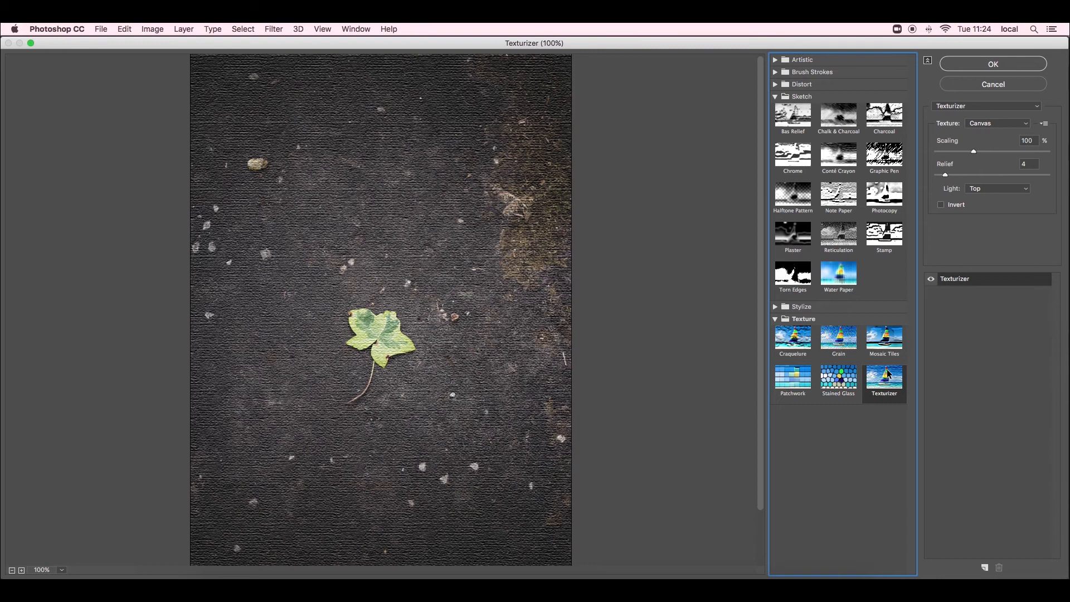
left_click(1015, 83)
- Try warping the leaf's outline in Liquify with a size 100 brush, and discard the distortion
left_click(274, 29)
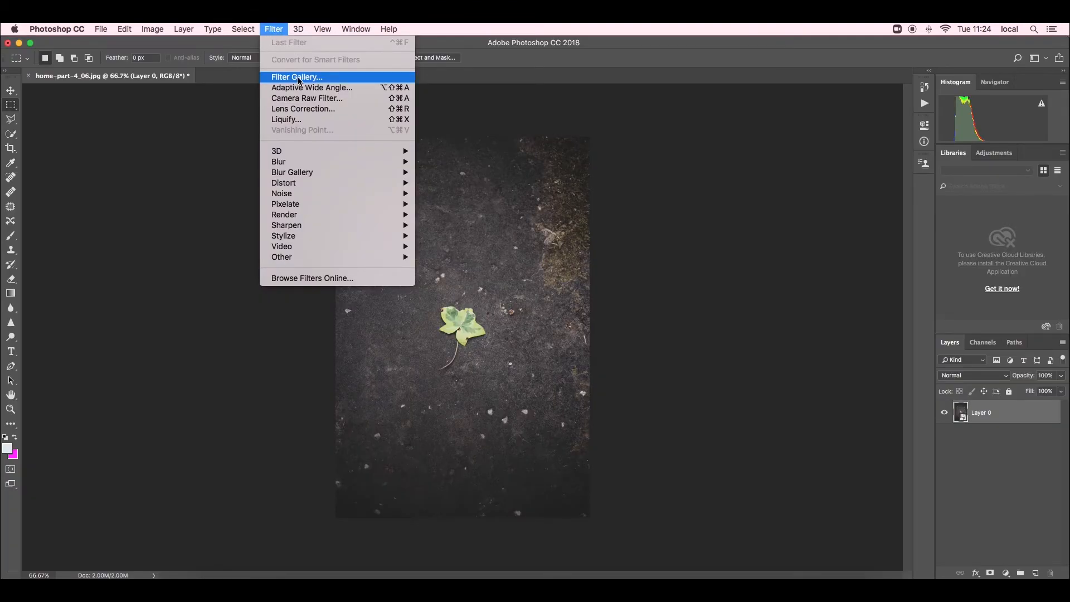
left_click(289, 121)
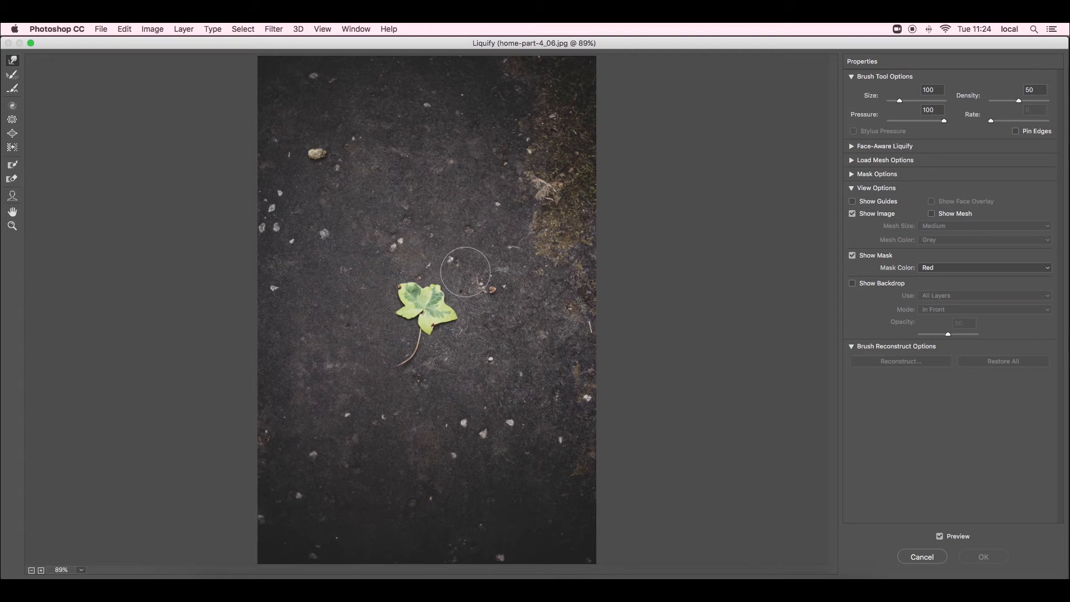
mouse_move(438, 285)
left_mouse_down()
mouse_move(448, 313)
mouse_move(432, 331)
mouse_move(401, 315)
mouse_move(403, 292)
left_mouse_up()
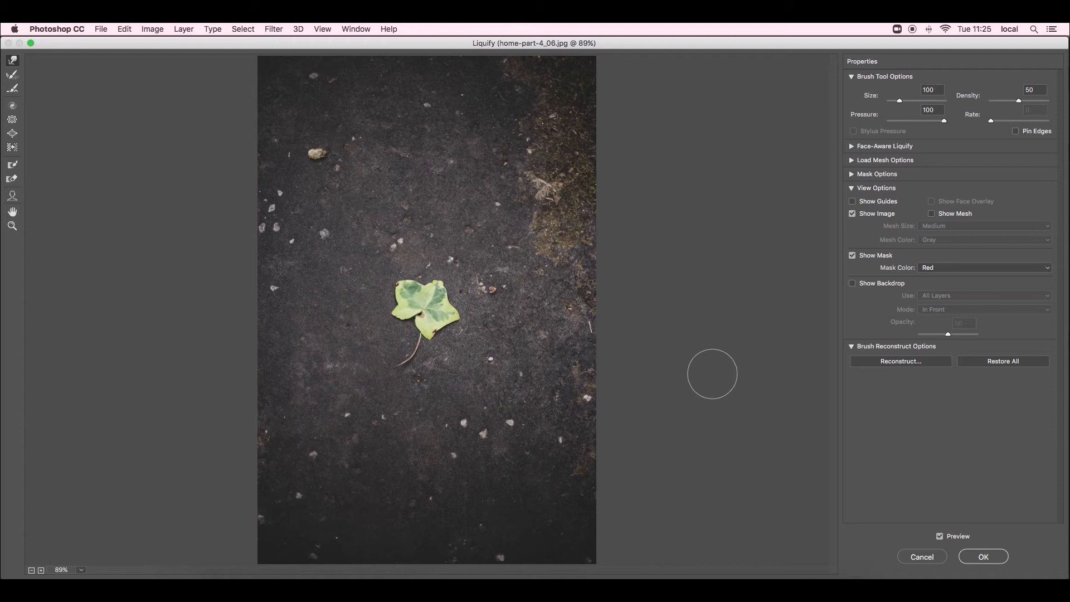
left_click(929, 560)
left_click(274, 30)
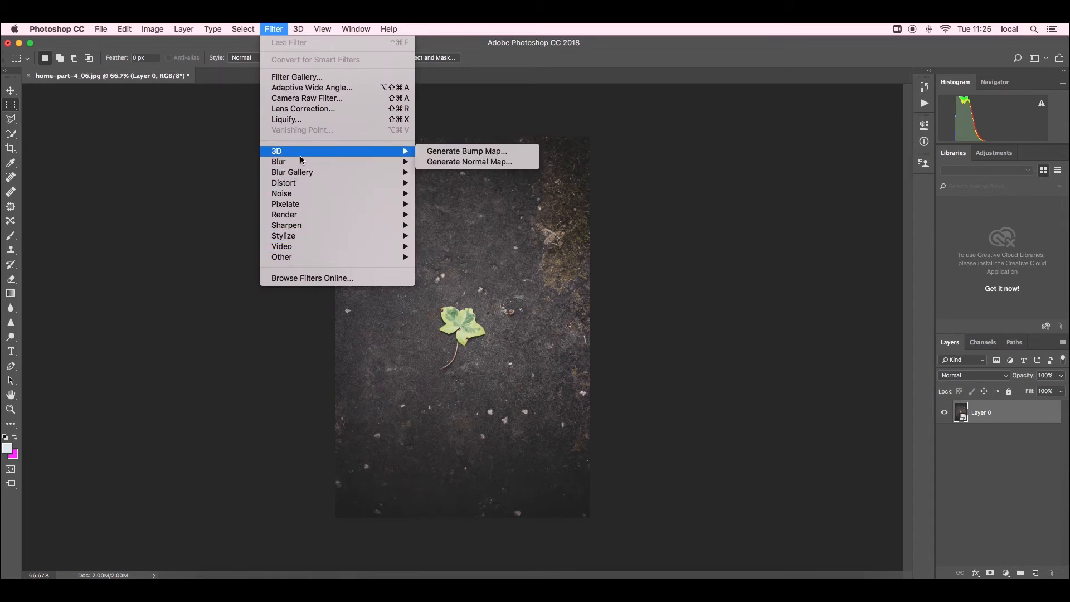
mouse_move(301, 167)
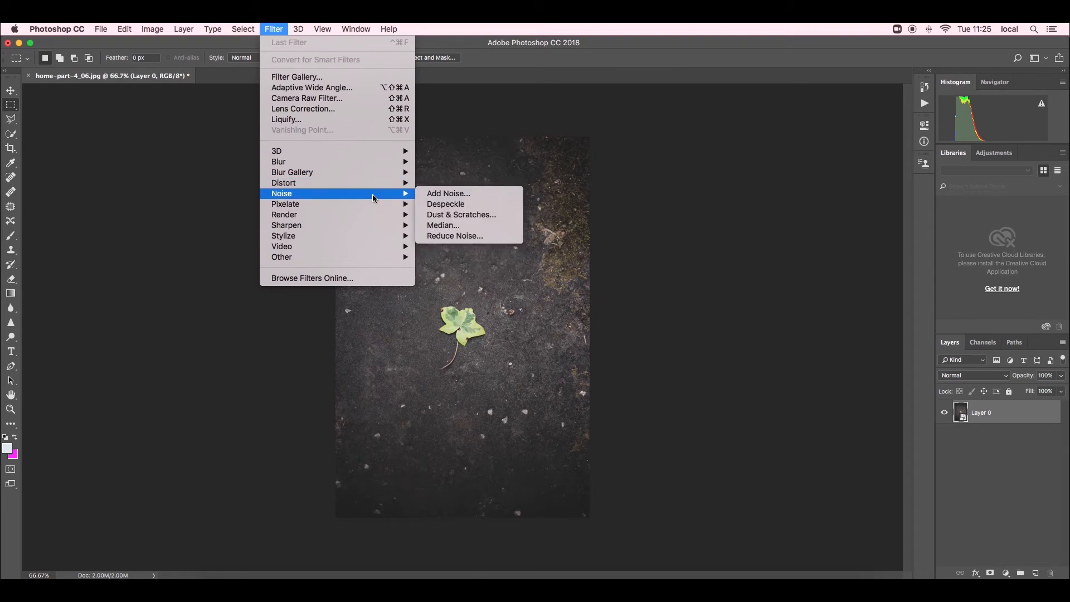
mouse_move(372, 214)
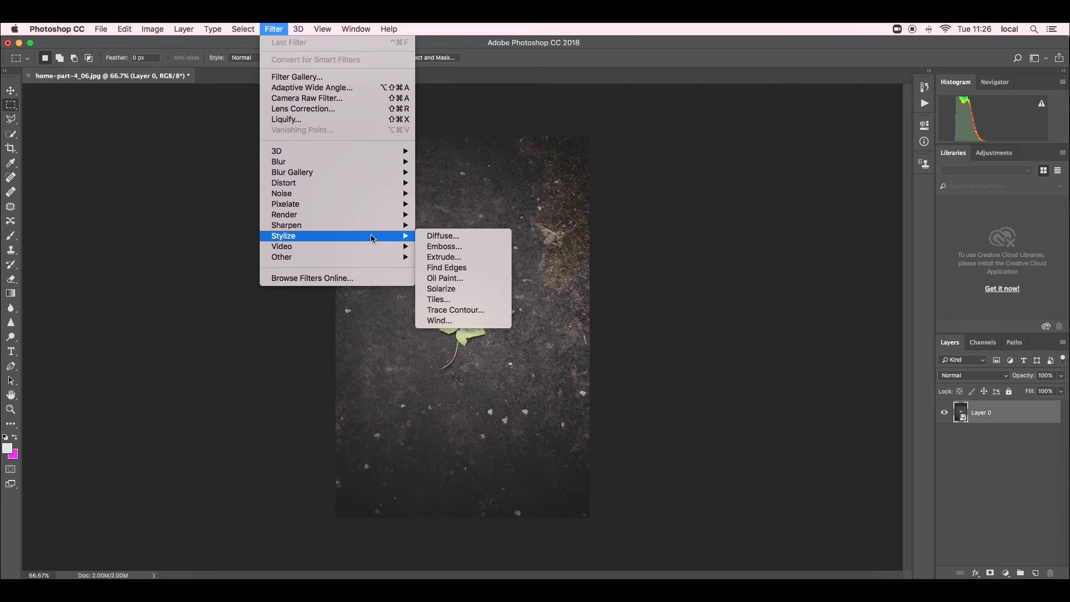
- Switch the workspace layout from Photography to Essentials (Default)
mouse_move(362, 29)
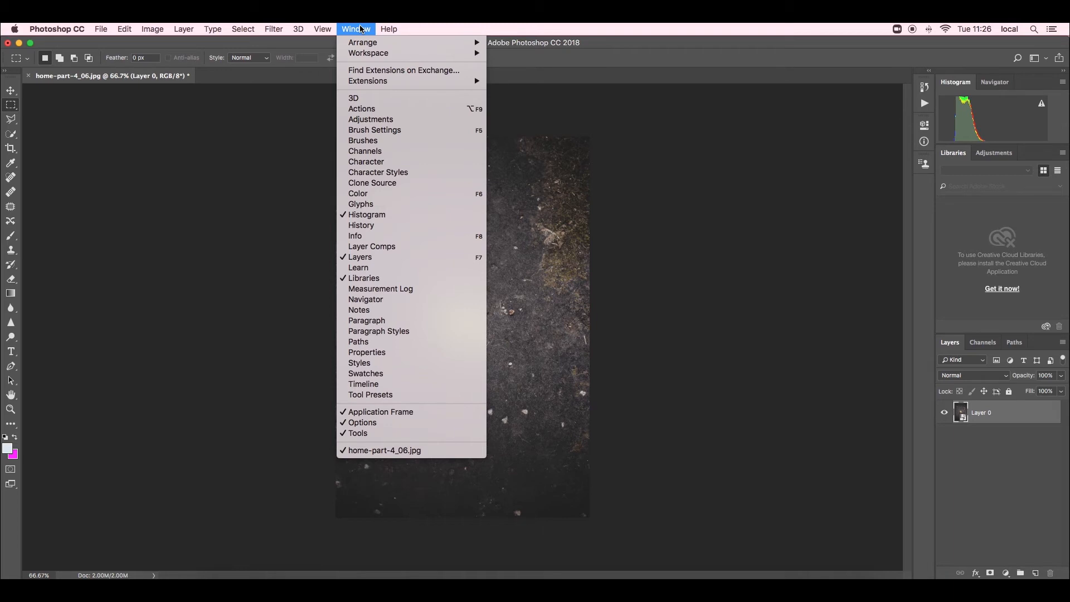
mouse_move(385, 54)
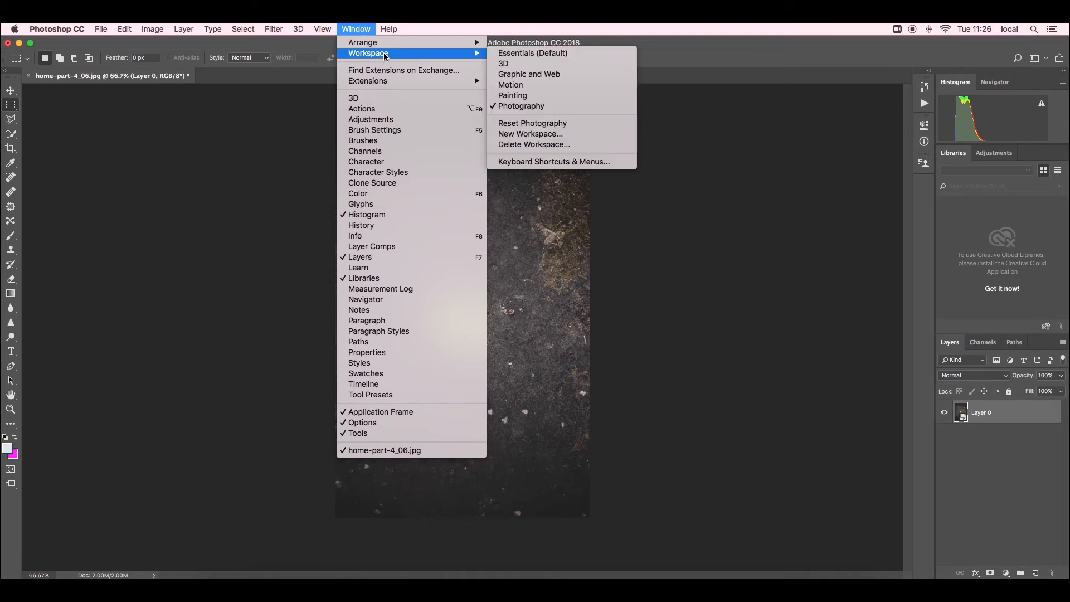
left_click(545, 107)
left_click(356, 29)
left_click(530, 53)
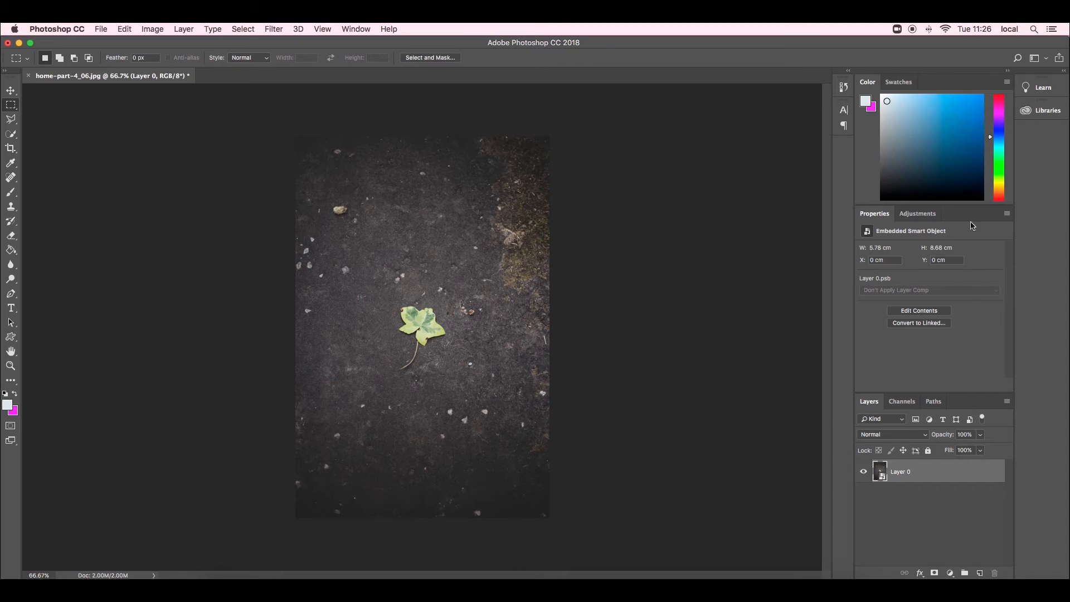
- Display the available adjustment types, then try the Move tool on the photo and view its tool variants
left_click(926, 215)
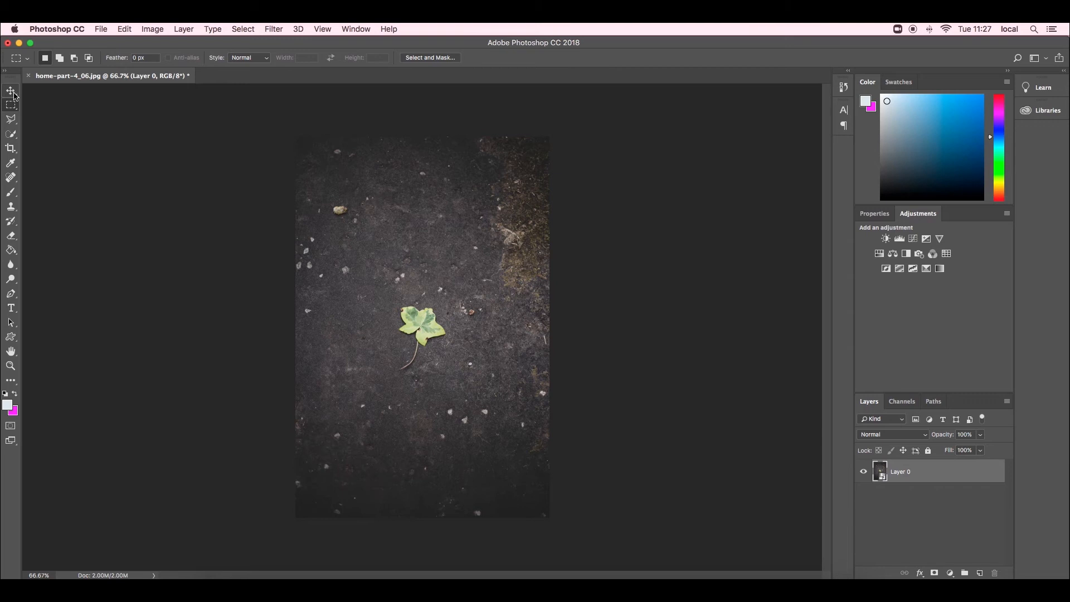
left_click(12, 92)
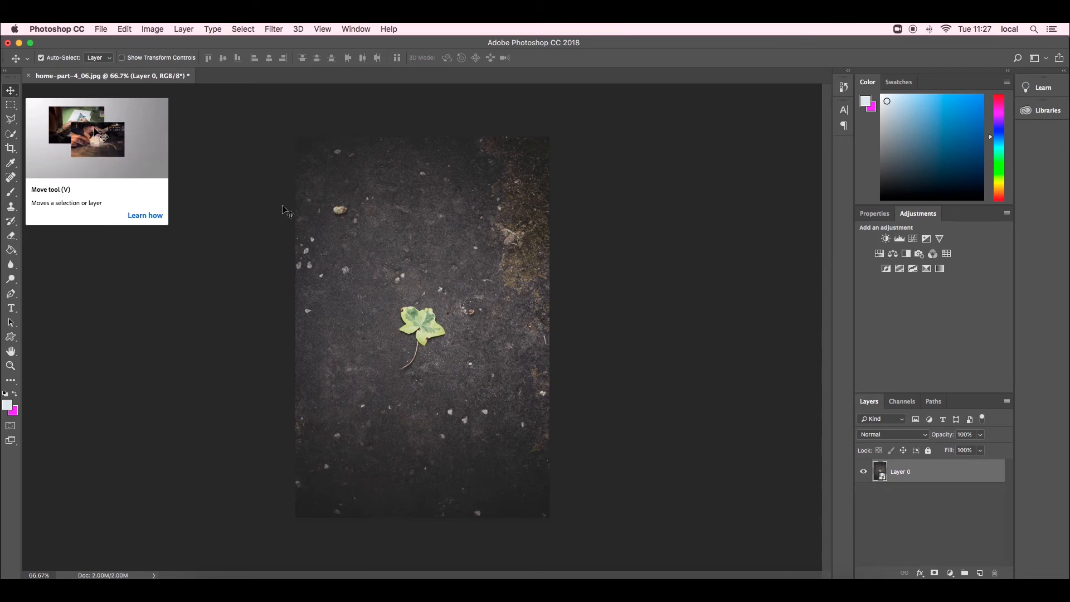
mouse_move(432, 257)
left_mouse_down()
mouse_move(436, 270)
mouse_move(434, 261)
left_mouse_up()
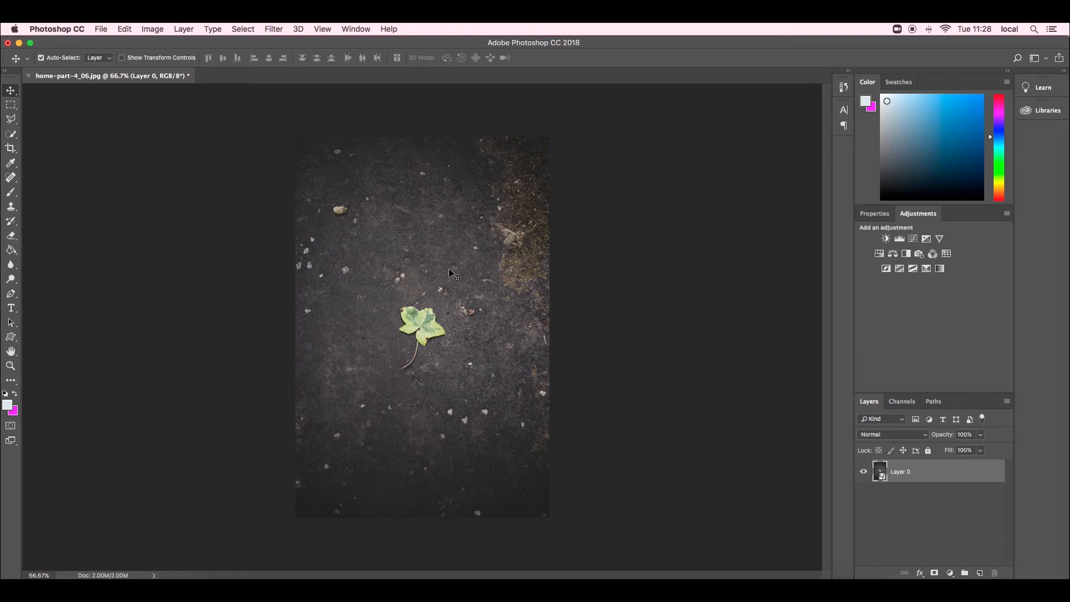
left_click(11, 93)
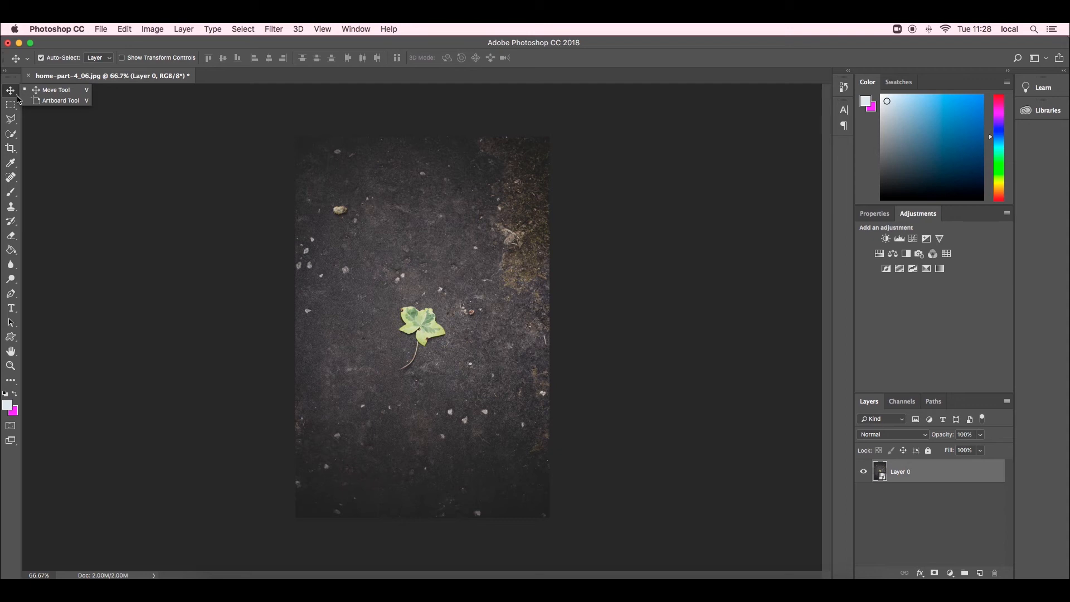
left_click(13, 95)
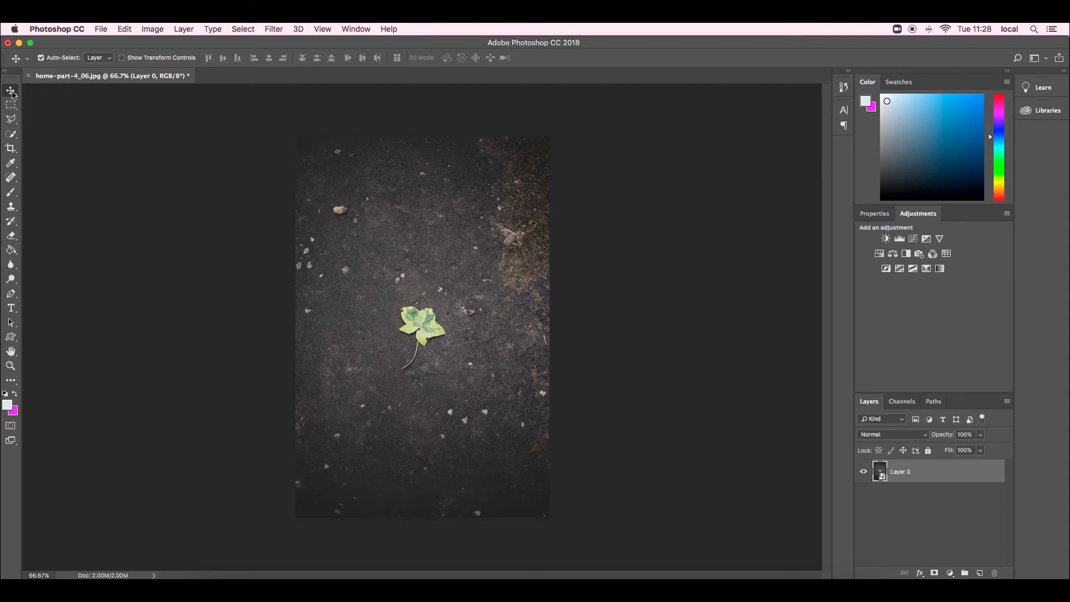
right_click(13, 95)
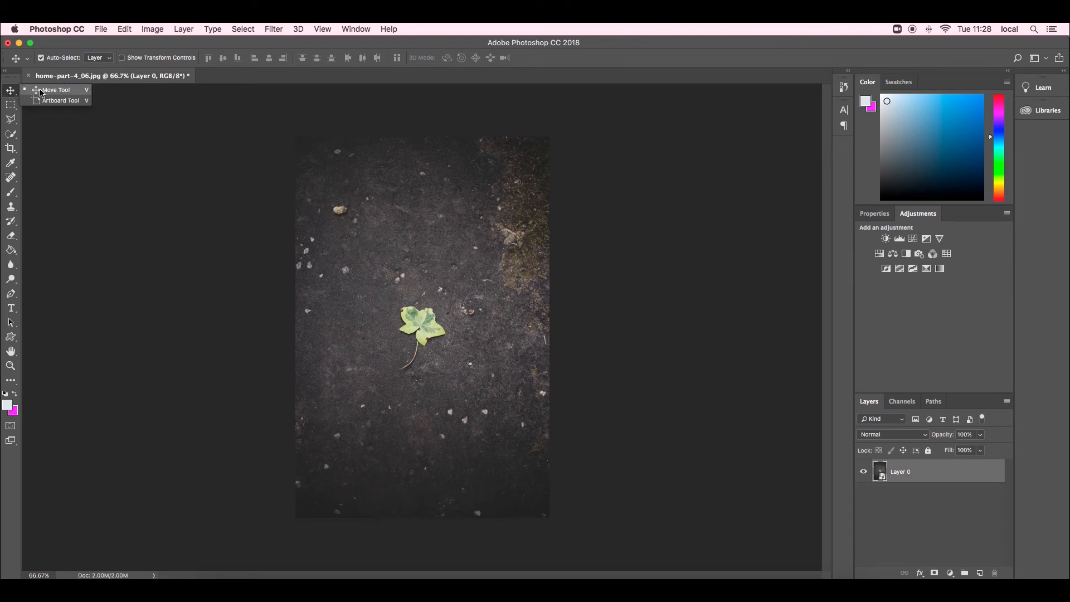
left_click(12, 93)
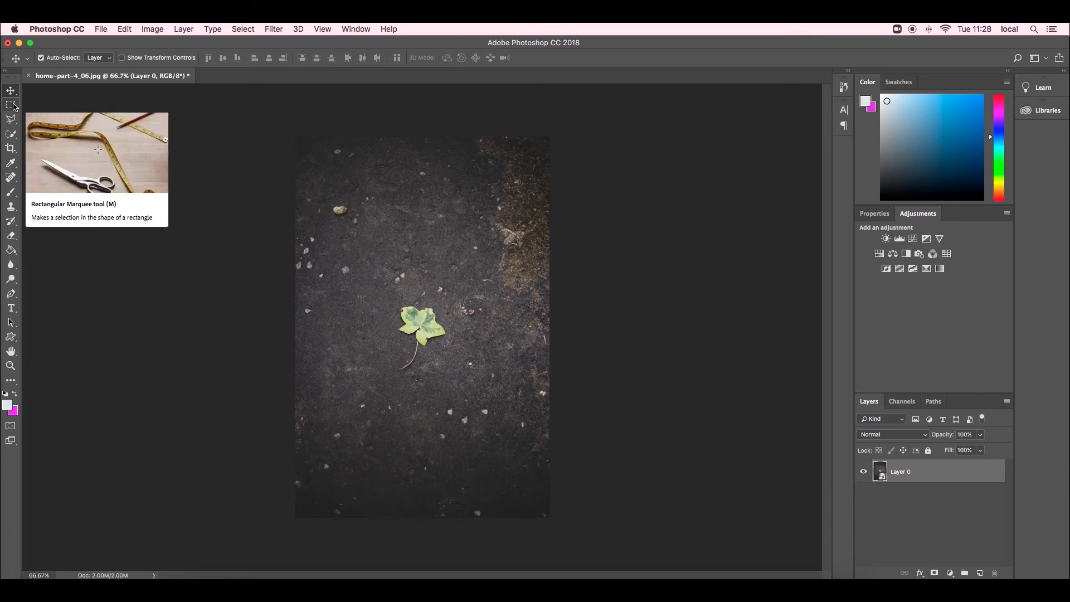
- Select a rectangular area around the leaf with the Rectangular Marquee tool, view the marquee variants, and clear the selection
left_click(14, 106)
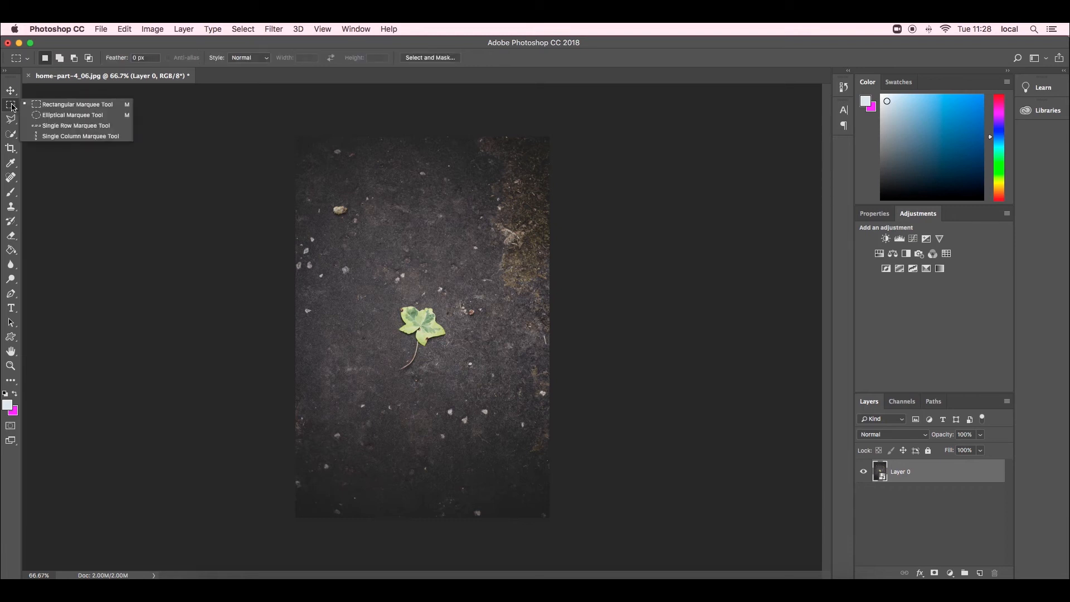
left_click(12, 107)
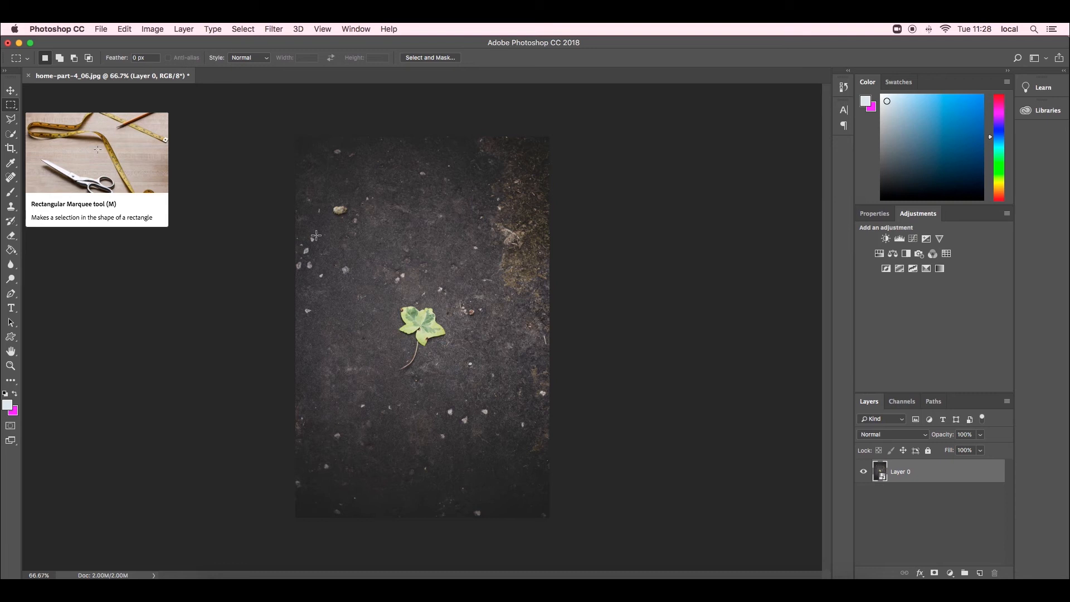
left_click_drag(316, 209, 532, 393)
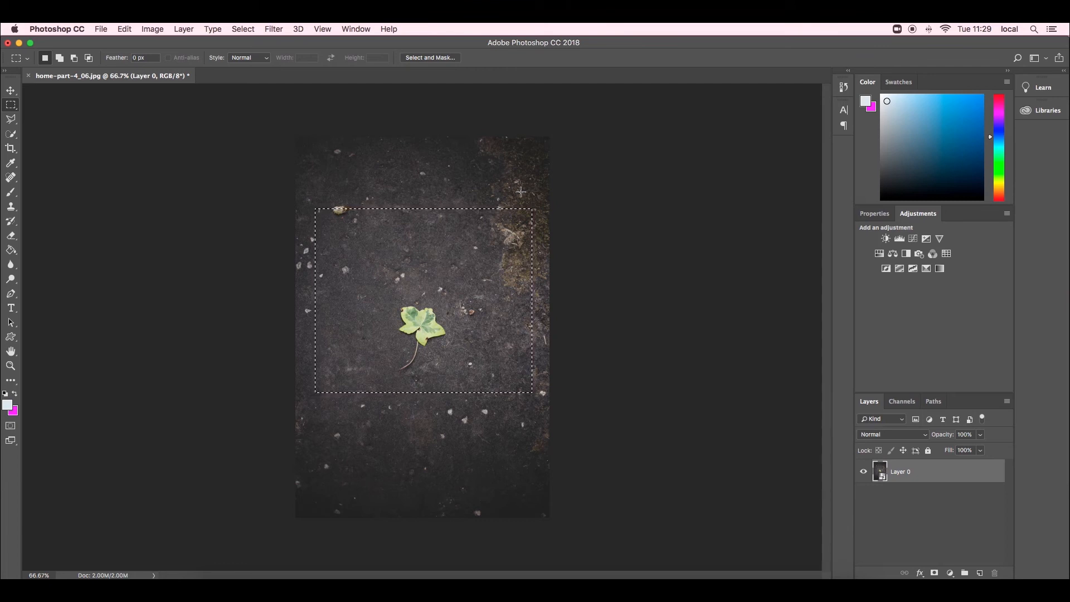
right_click(10, 108)
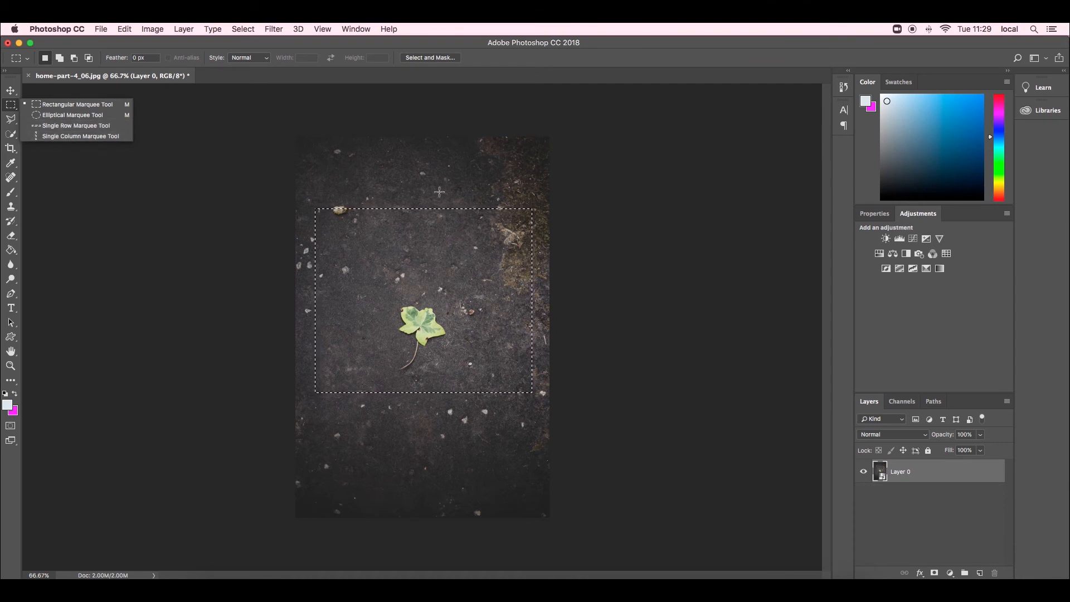
left_click(423, 233)
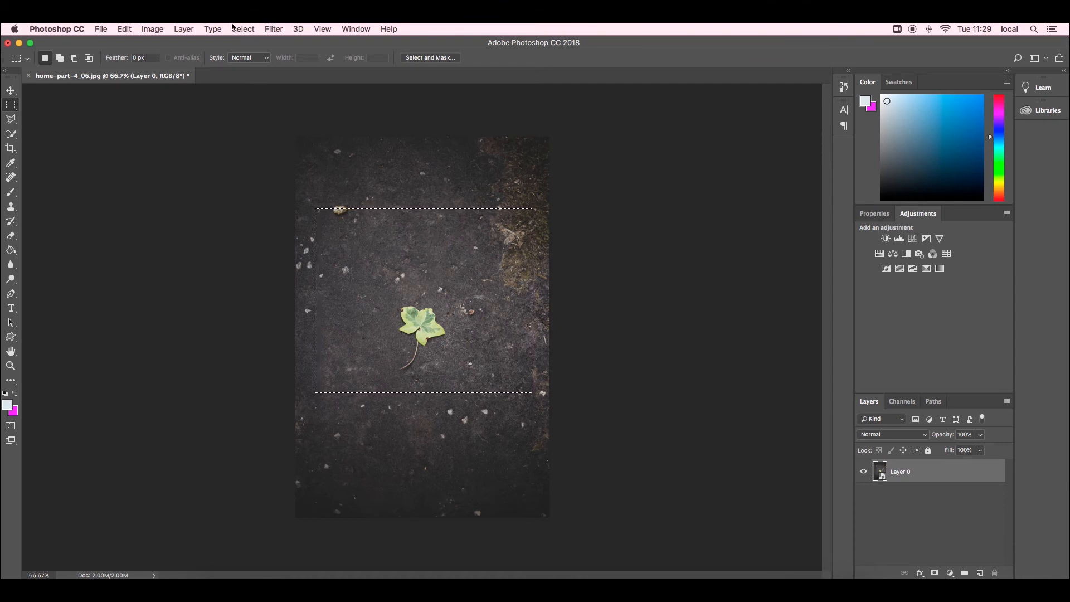
left_click(257, 33)
left_click(254, 53)
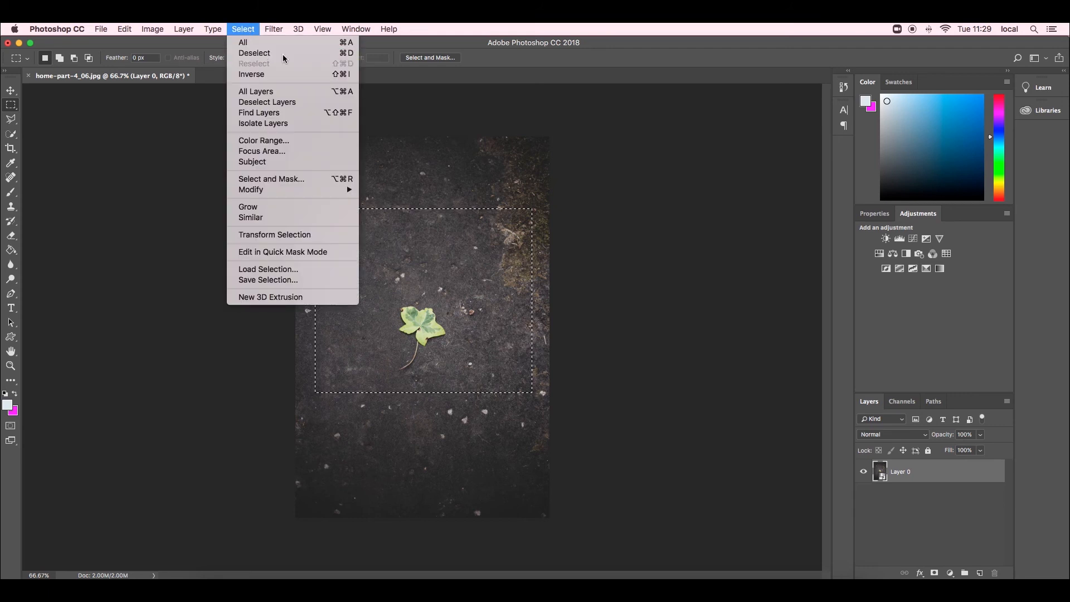
- View the lasso variants and the Crop tool's ratio presets, and leave for the Brush tool without cropping the photo
left_click(11, 119)
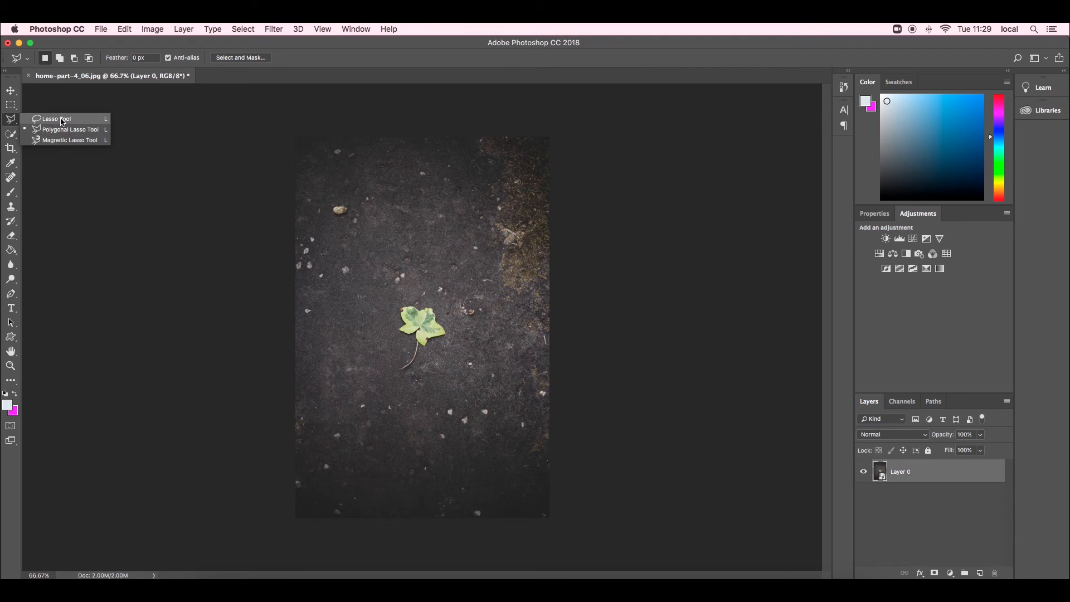
left_click(12, 124)
left_click(12, 151)
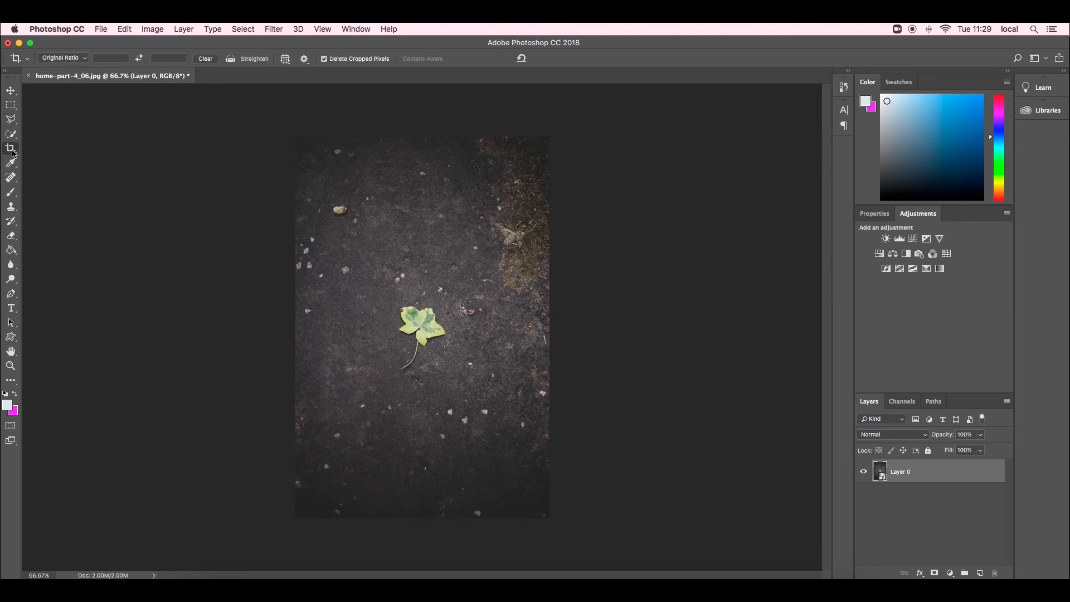
left_click(8, 151)
left_click(7, 150)
mouse_move(420, 138)
left_mouse_down()
mouse_move(422, 186)
mouse_move(423, 137)
left_mouse_up()
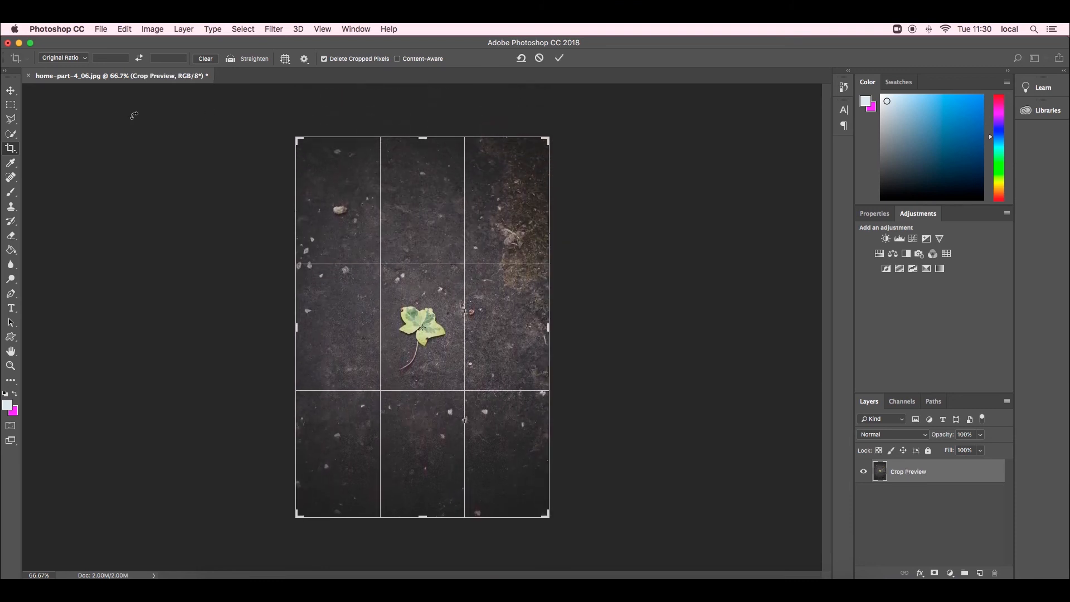
left_click(69, 58)
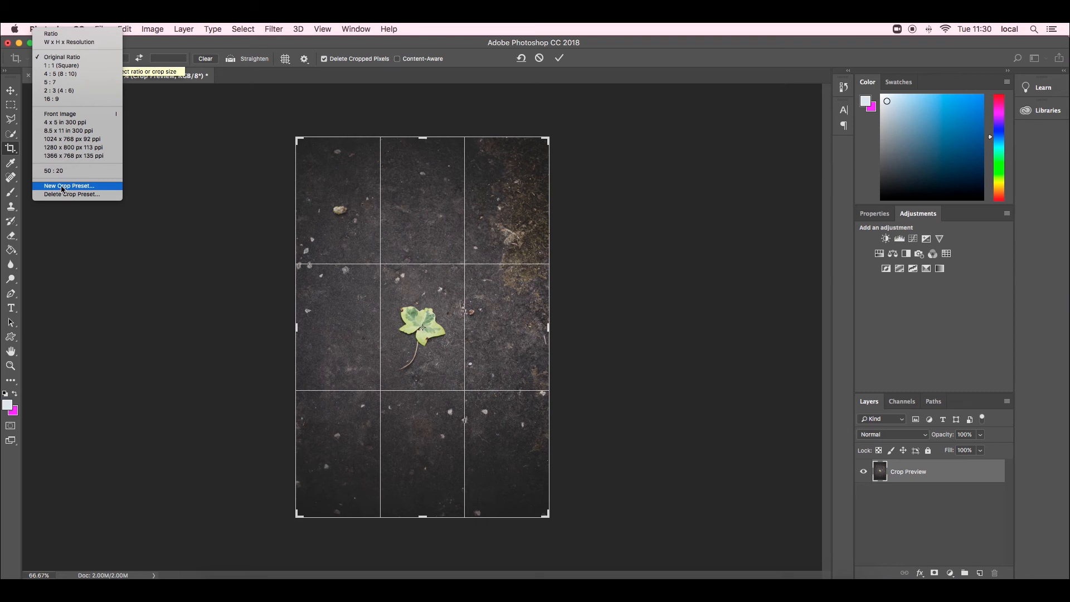
left_click(12, 195)
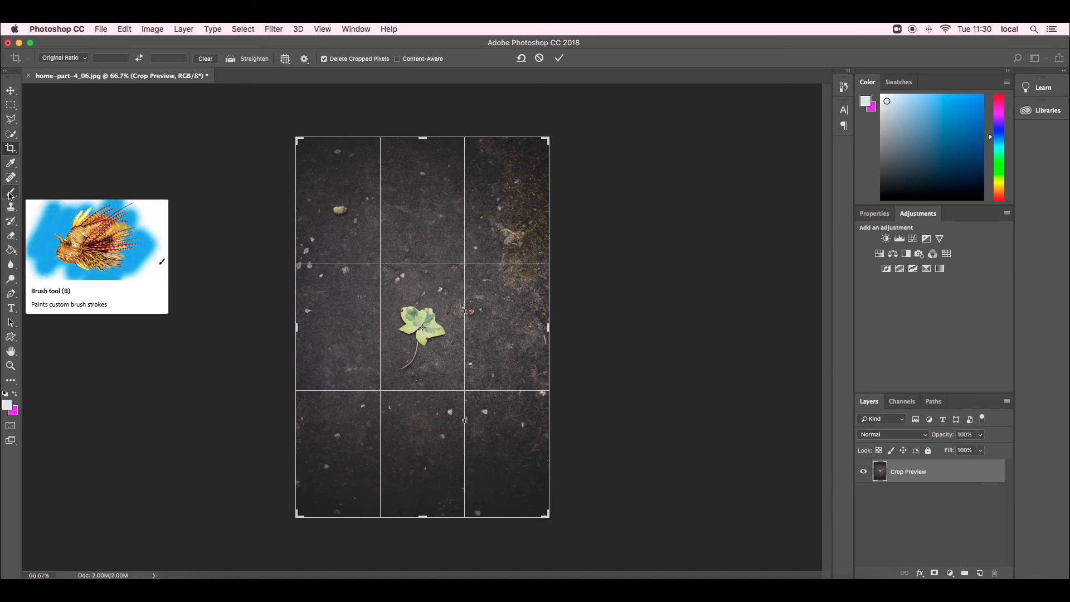
left_click(11, 195)
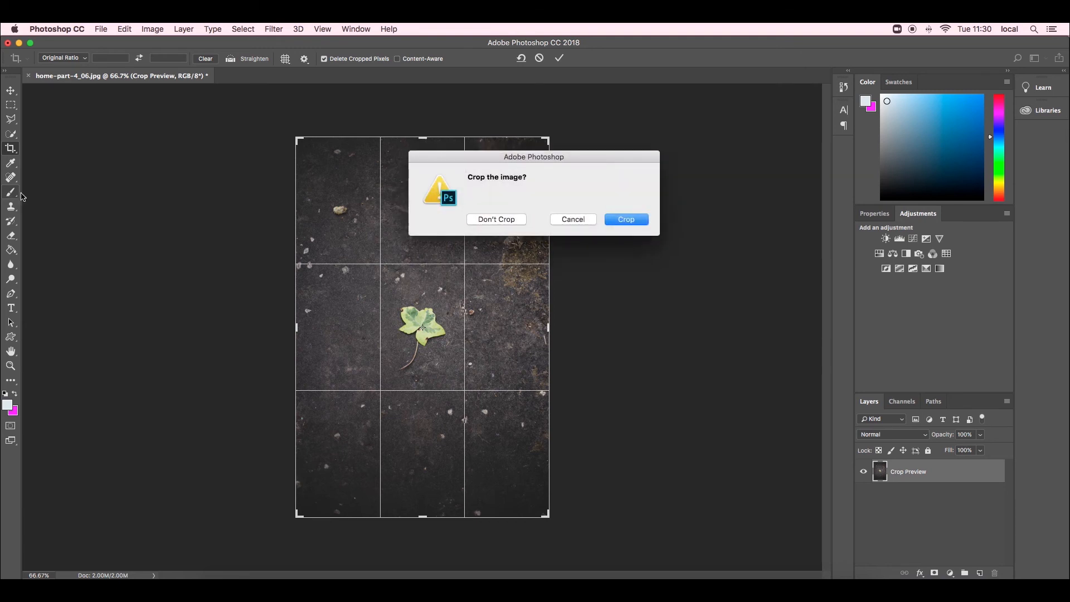
left_click(489, 220)
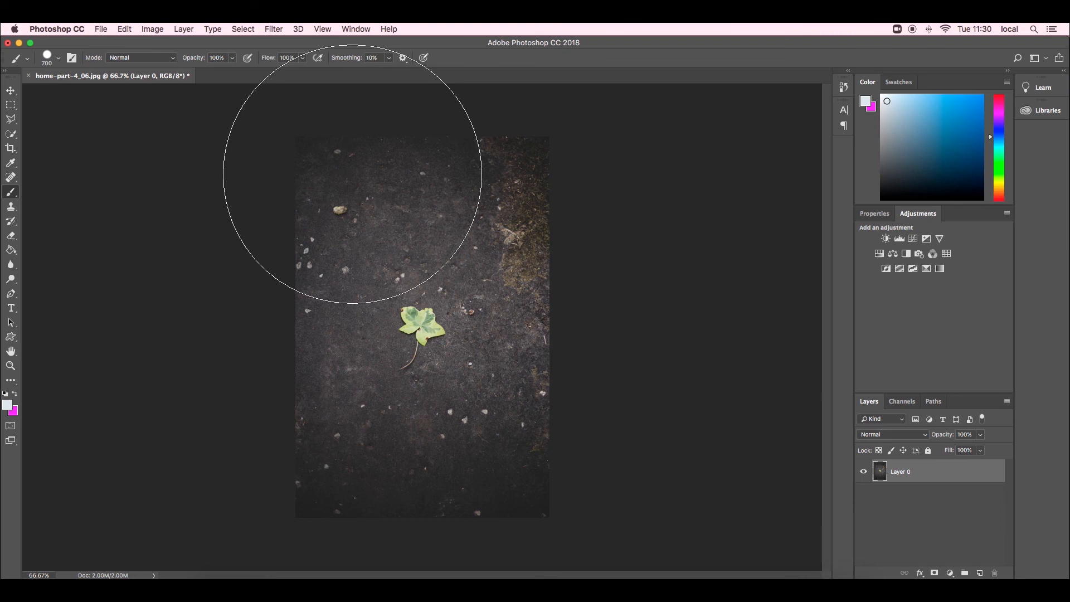
- Browse the brush presets and choose the Kyle's Screentones 35 brush
left_click(60, 59)
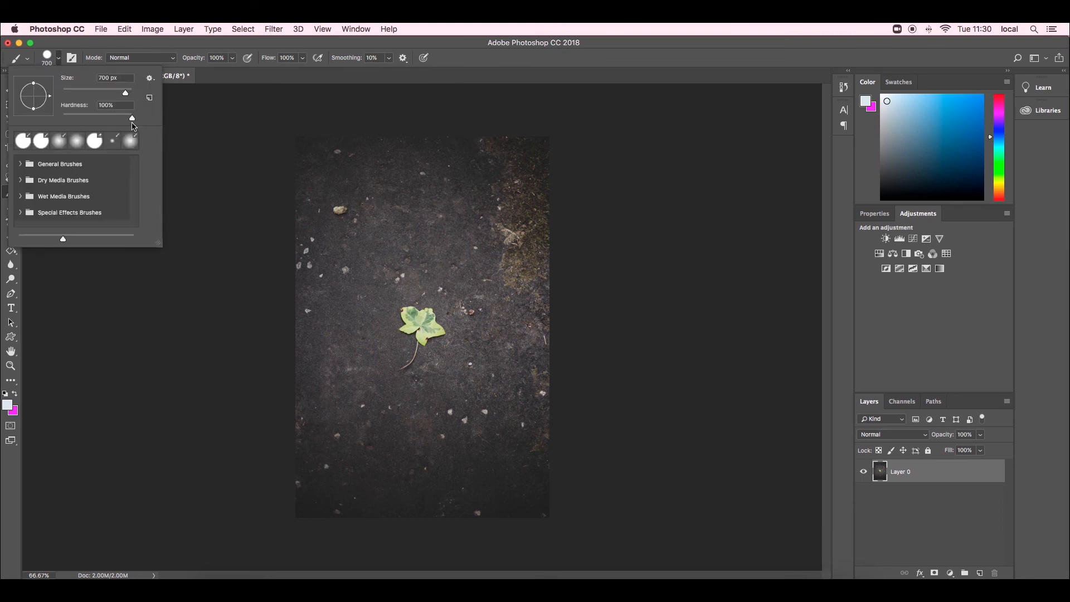
left_click(21, 181)
scroll(78, 190, "down", 5)
scroll(88, 189, "up", 6)
scroll(84, 182, "down", 10)
scroll(87, 184, "down", 1)
scroll(82, 199, "down", 3)
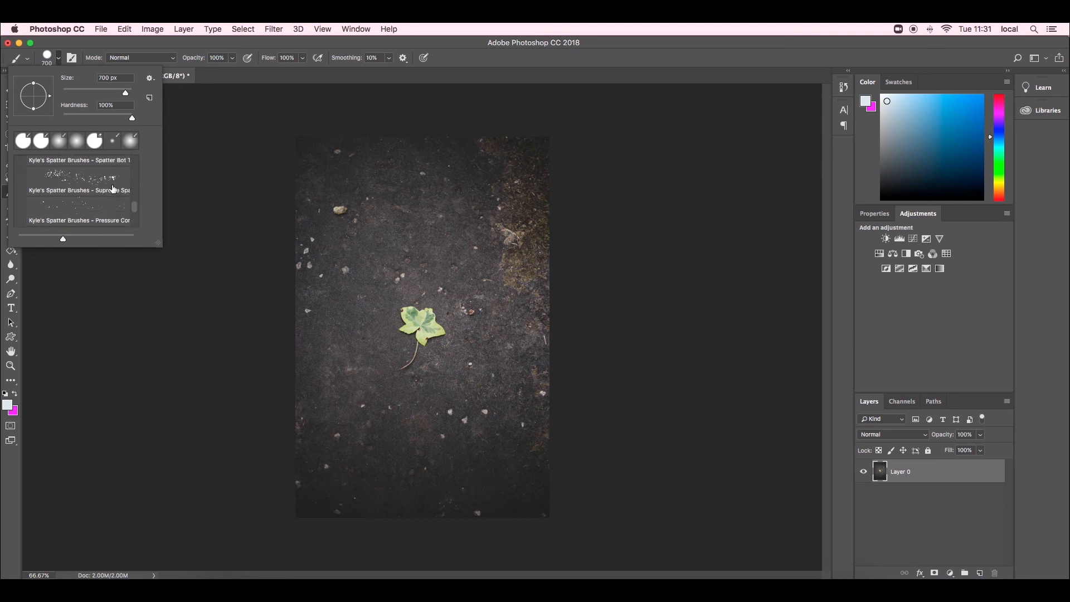
scroll(110, 172, "down", 2)
scroll(111, 172, "down", 4)
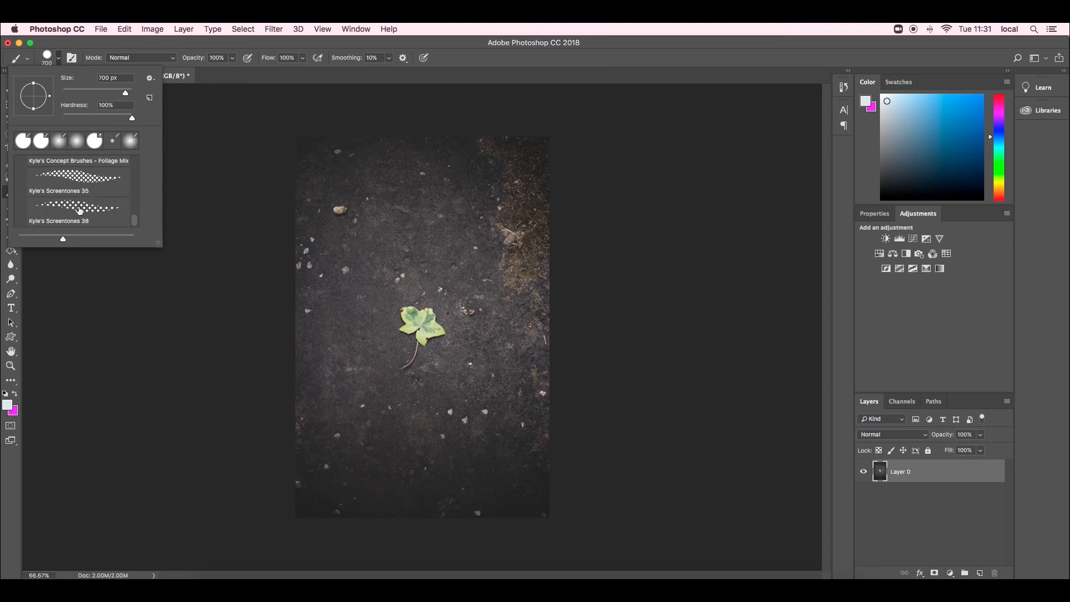
left_click(87, 176)
- Paint a looping screentone stroke above the leaf and a smiley face with two eyes and a mouth below it
left_click(350, 243)
mouse_move(350, 244)
left_mouse_down()
mouse_move(420, 236)
mouse_move(466, 194)
mouse_move(454, 263)
mouse_move(381, 286)
mouse_move(424, 283)
left_mouse_up()
left_click(379, 383)
left_click(416, 382)
left_click_drag(446, 399, 361, 425)
- Undo all the screentone brush strokes on the photo, one at a time
left_click(123, 29)
left_click(125, 29)
left_click(124, 29)
left_click(125, 29)
left_click(126, 29)
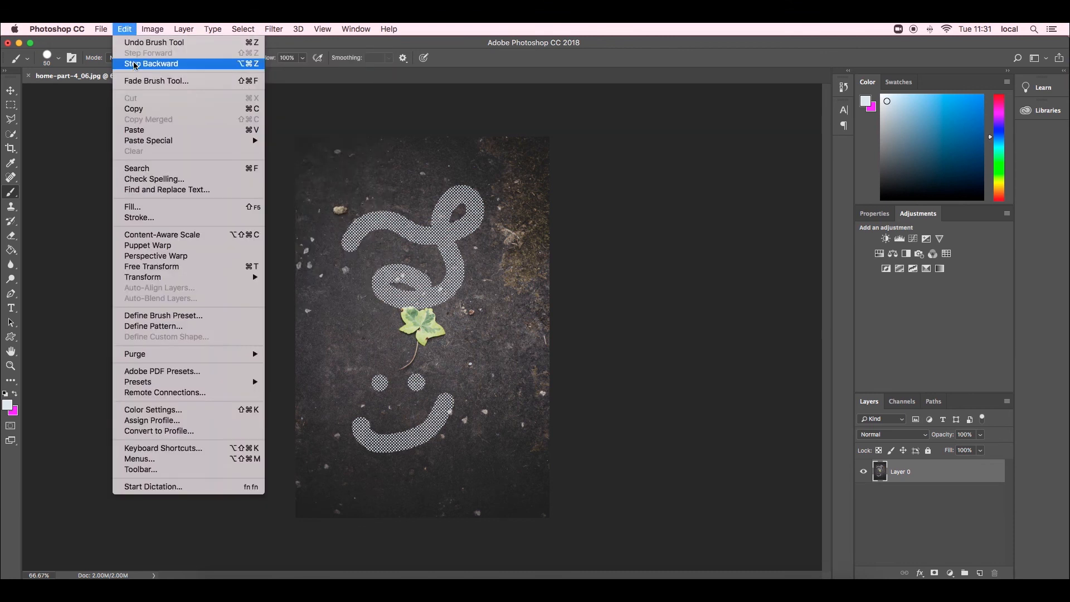
left_click(148, 64)
left_click(124, 29)
left_click(147, 64)
left_click(125, 29)
left_click(127, 32)
left_click(126, 30)
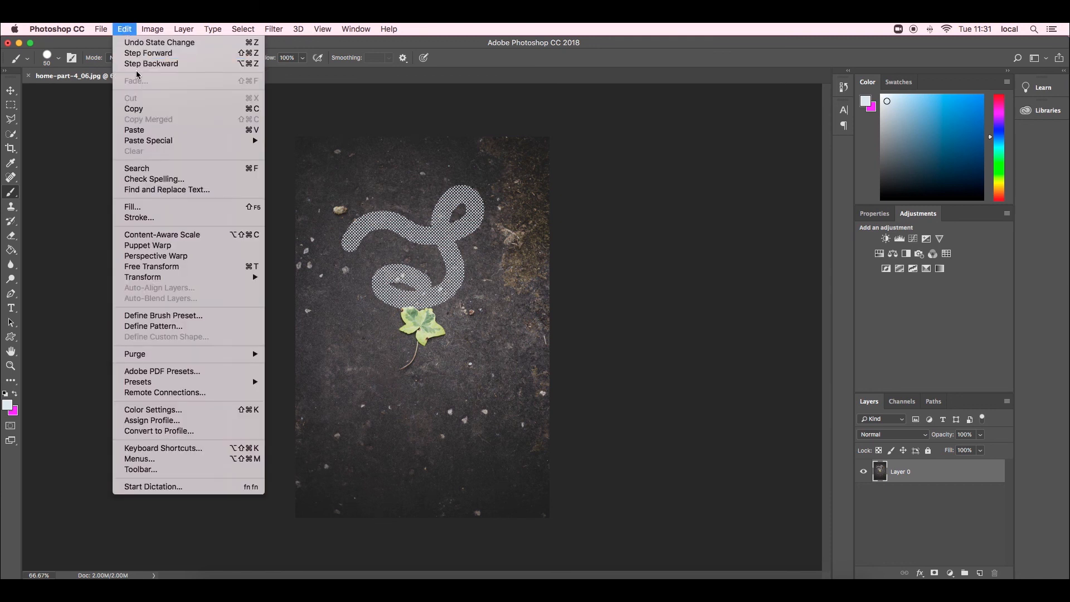
left_click(148, 65)
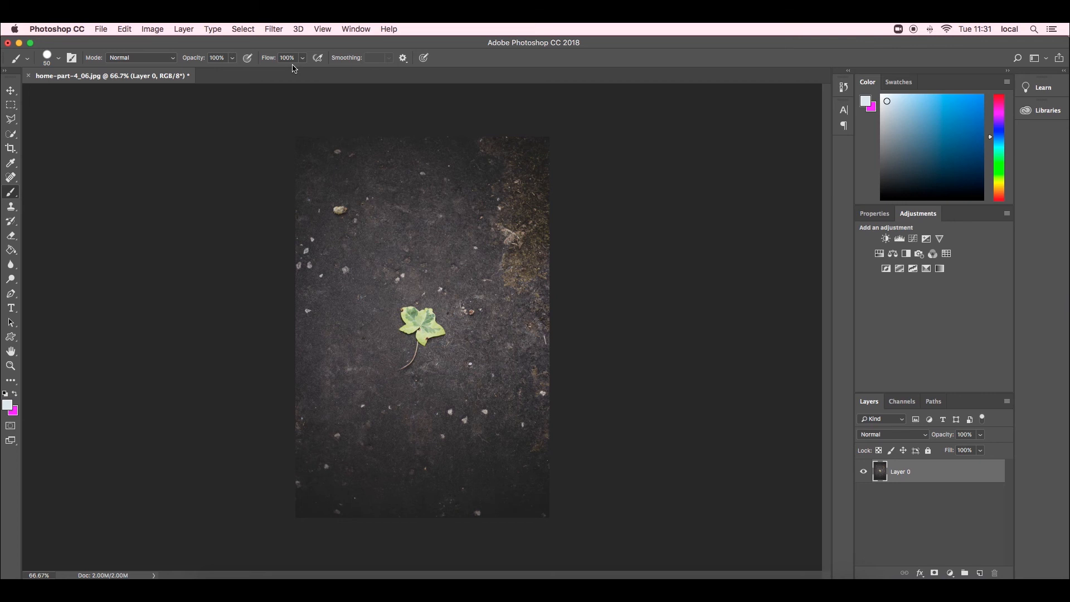
right_click(931, 474)
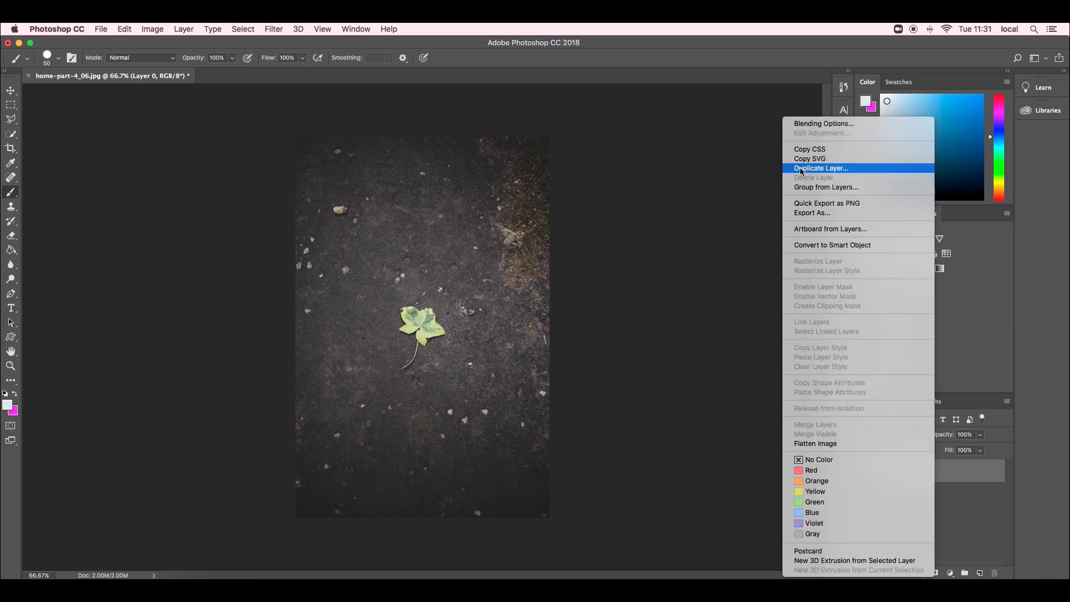
left_click(713, 277)
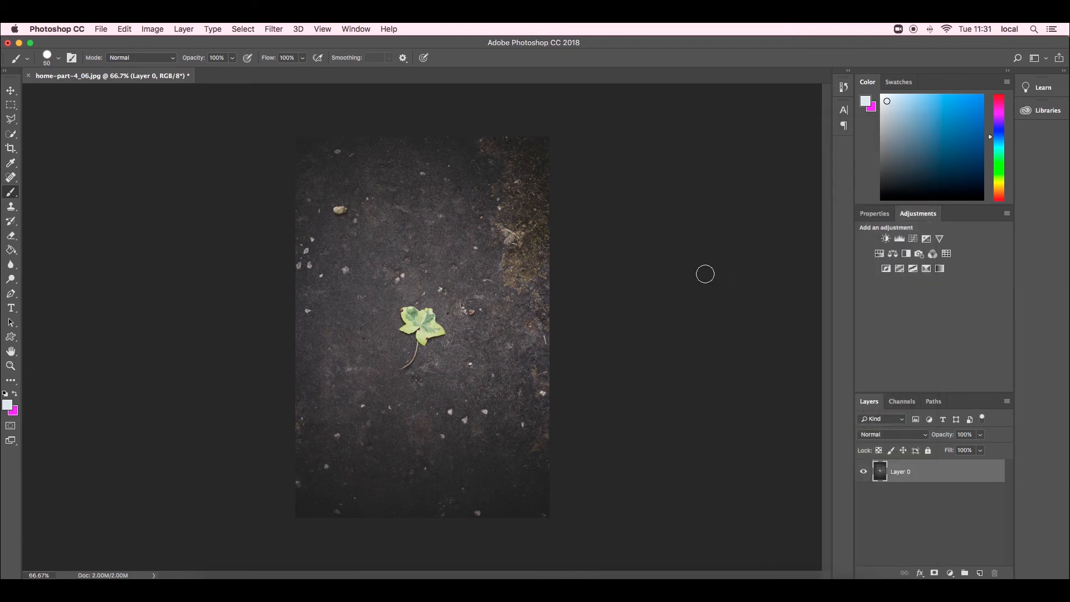
- Try filling the dark ground around the leaf with the light foreground colour using the Paint Bucket tool, and undo the fill
left_click(9, 254)
right_click(10, 254)
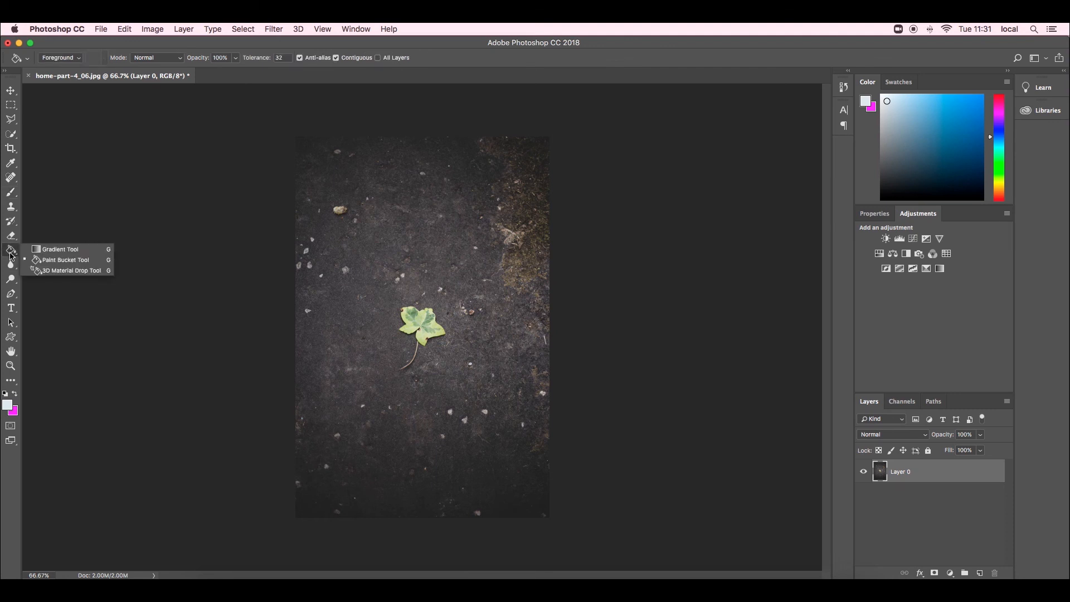
left_click(65, 260)
left_click(387, 263)
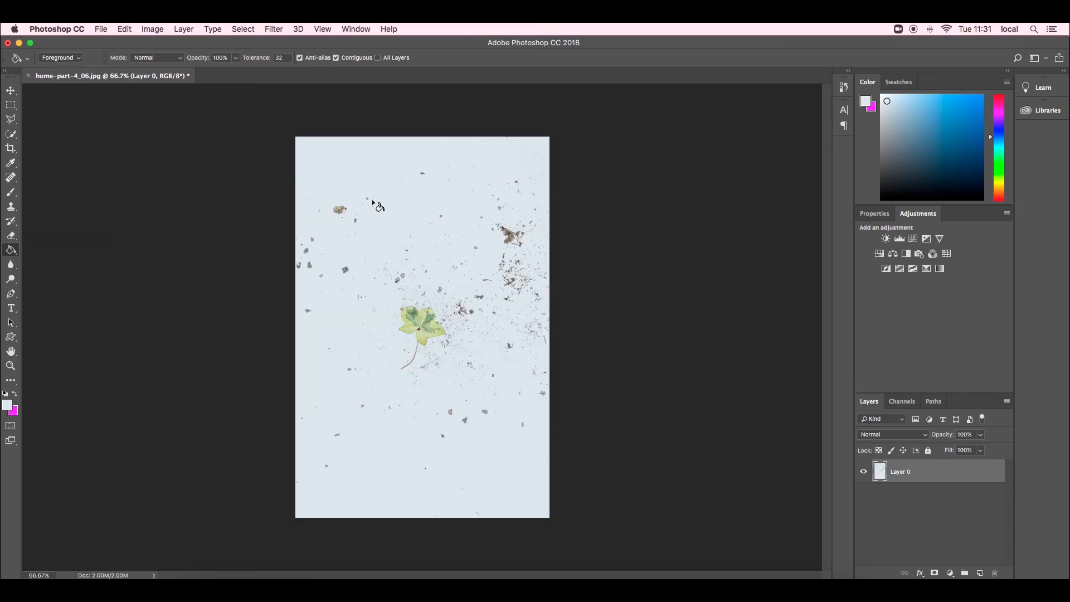
key("super+z")
- Add a text box across the photo above the leaf, set the font size to 18 pt, and enter the text HELLO
left_click(11, 308)
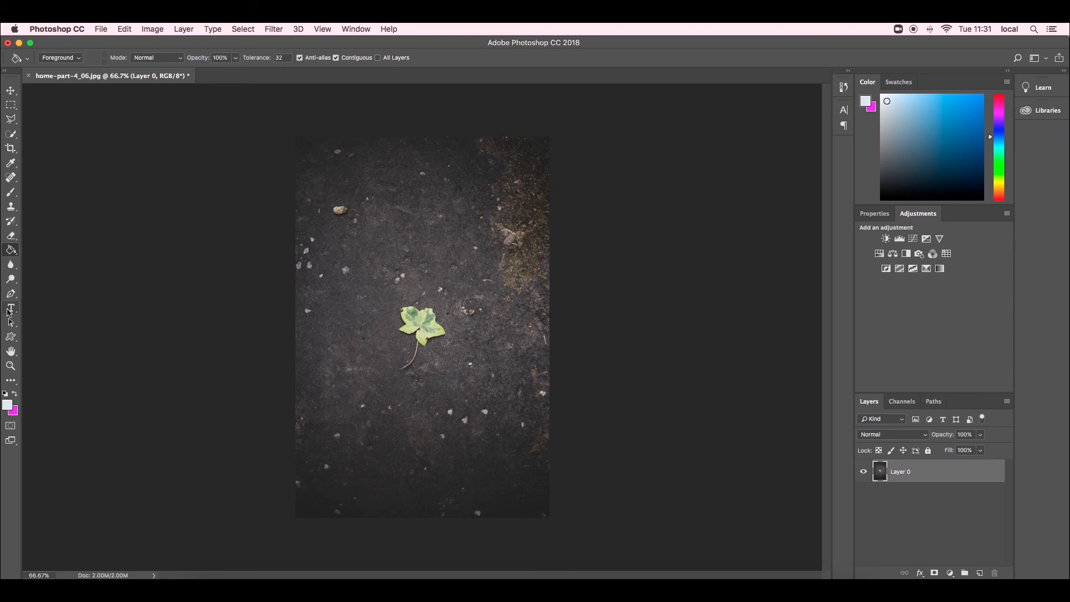
left_click_drag(312, 207, 535, 310)
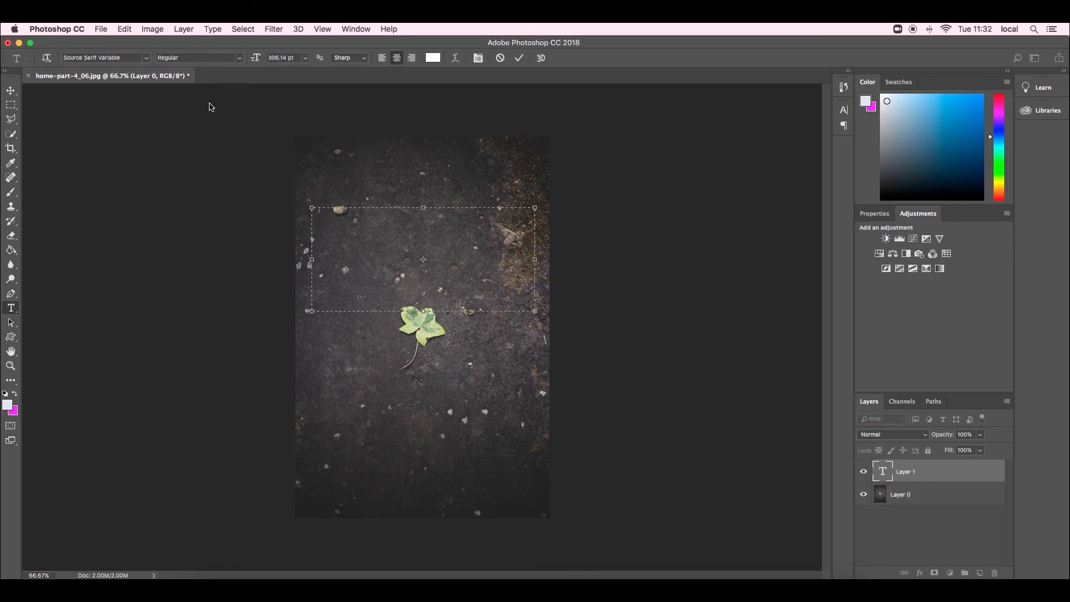
left_click(305, 60)
left_click(298, 138)
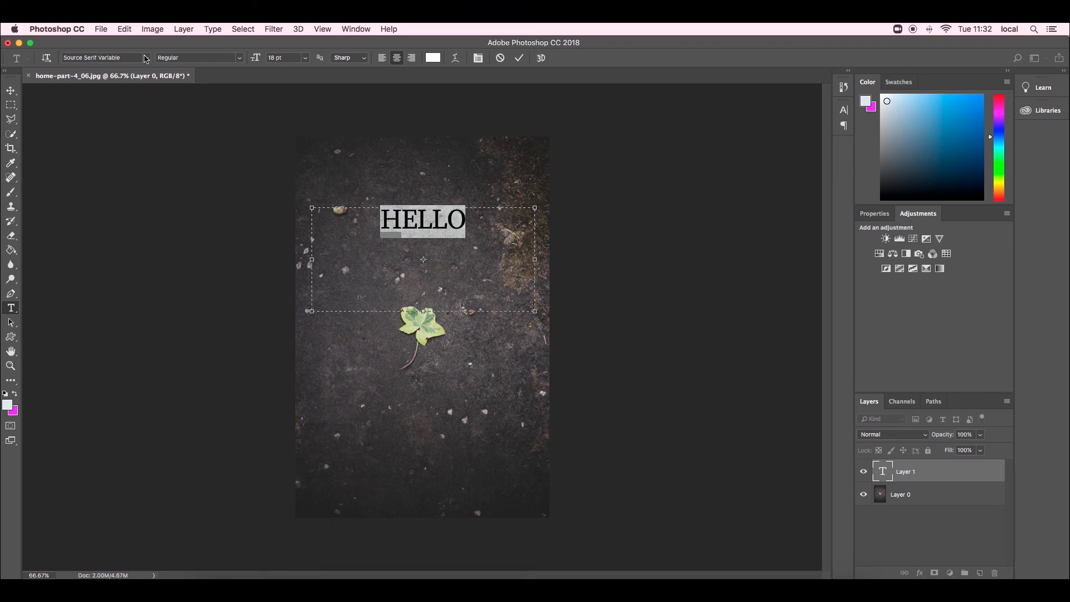
- Change the font of the HELLO text to Arial Black
left_click(146, 58)
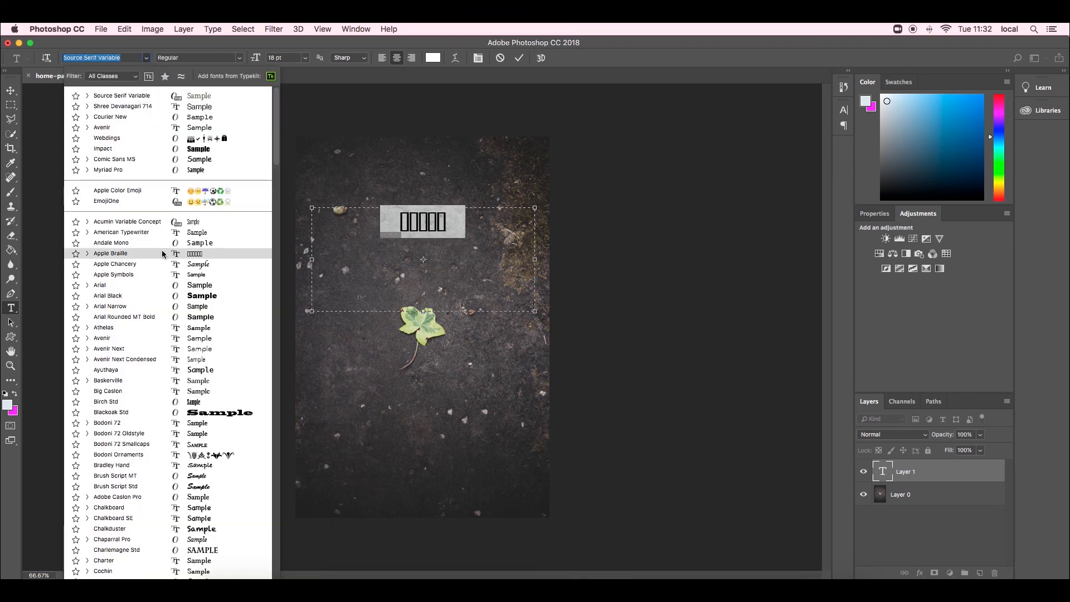
left_click(162, 254)
left_click(146, 58)
left_click(210, 310)
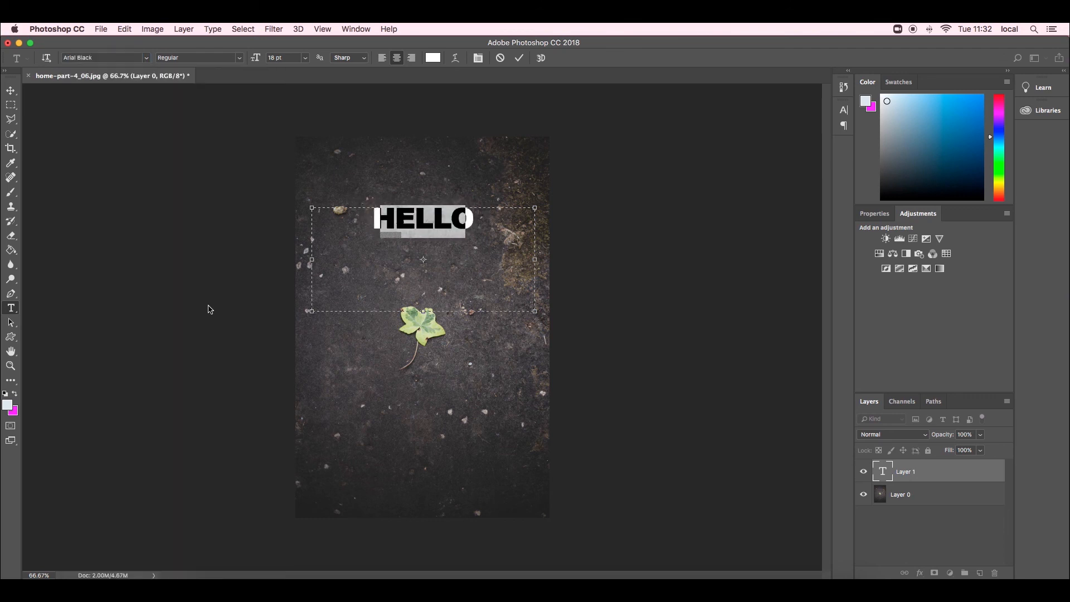
- Finish editing the HELLO text and delete its layer, keeping only the photo layer
left_click(475, 223)
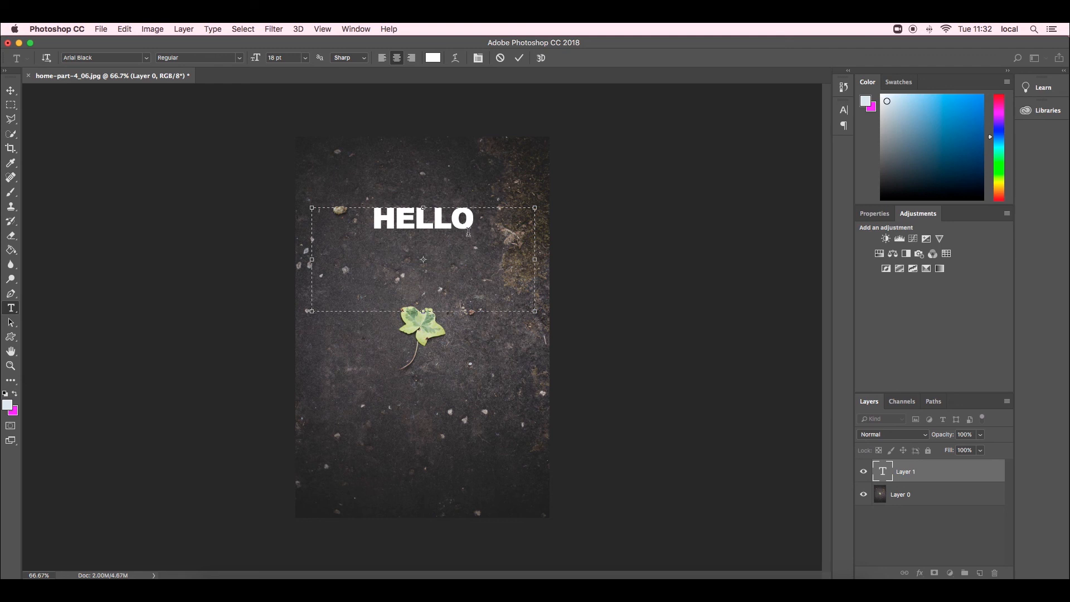
left_click(911, 478)
key("BackSpace")
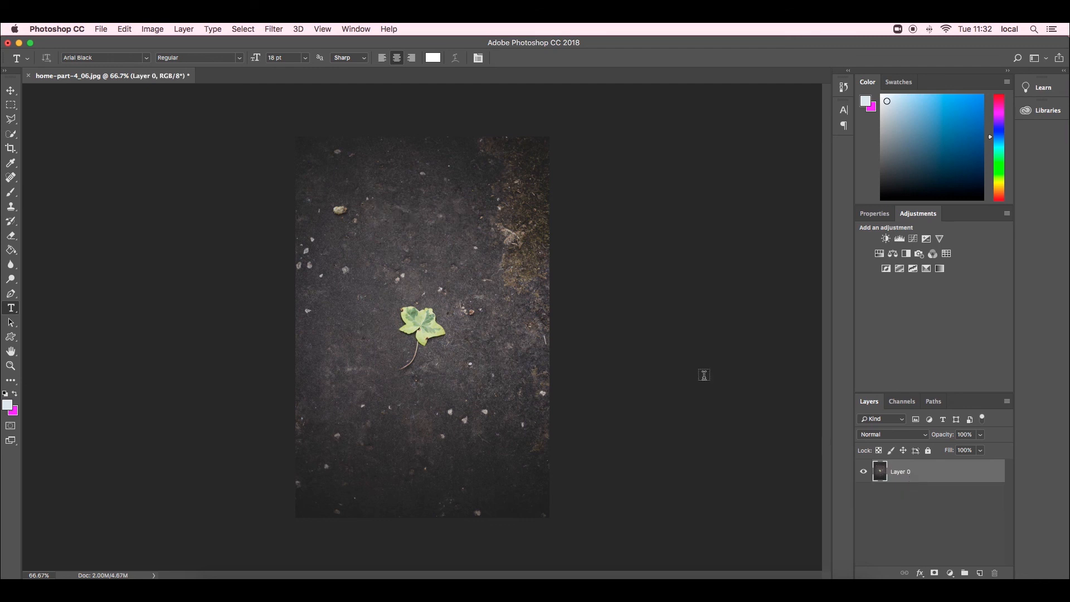
- Zoom in to 300% on the ground above the leaf with the Zoom tool, and zoom back out to 66.7%
left_click(11, 366)
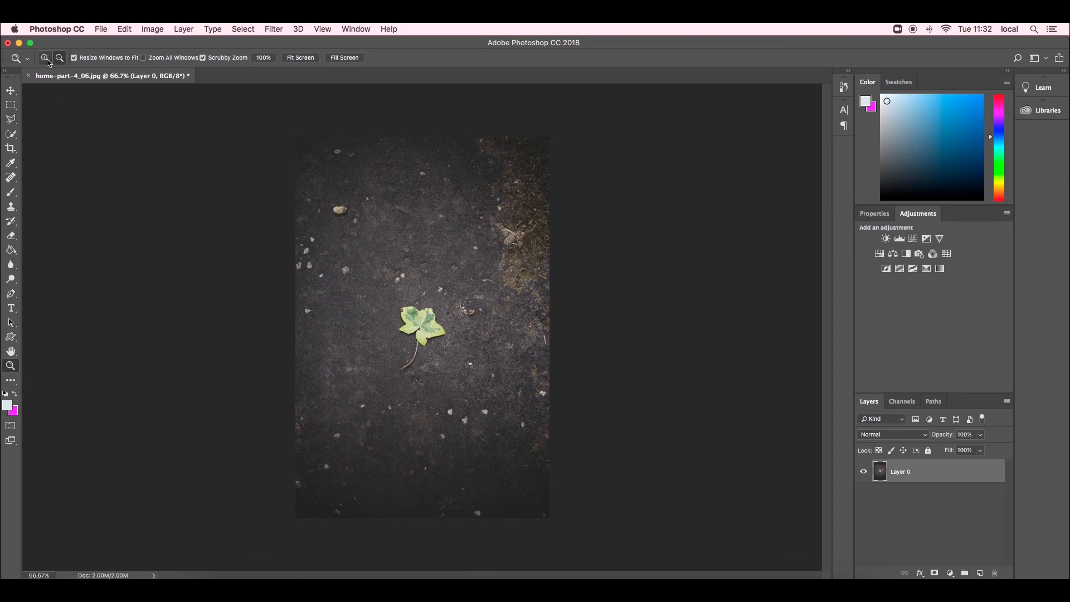
left_click(416, 256)
left_click(416, 256)
left_click(416, 256)
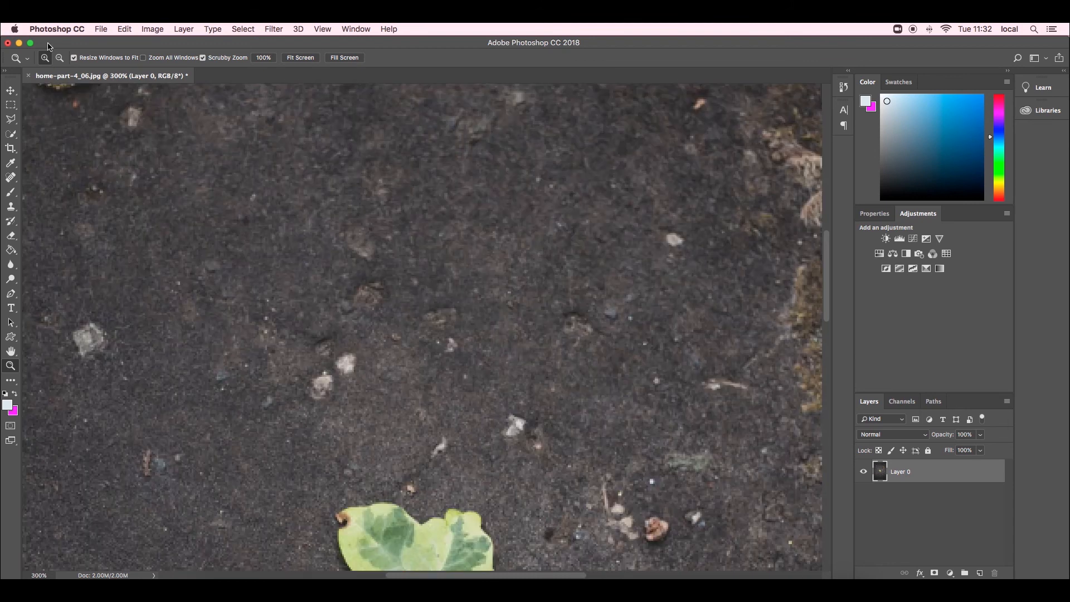
left_click(261, 175, "alt")
left_click(262, 175, "alt")
left_click(261, 173, "alt")
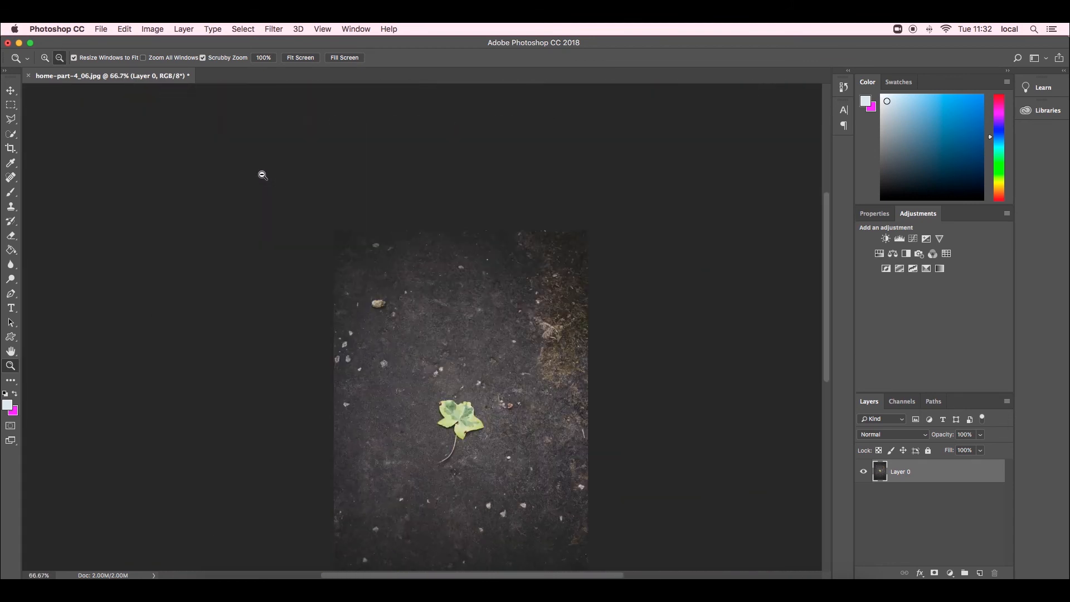
scroll(388, 187, "down", 3)
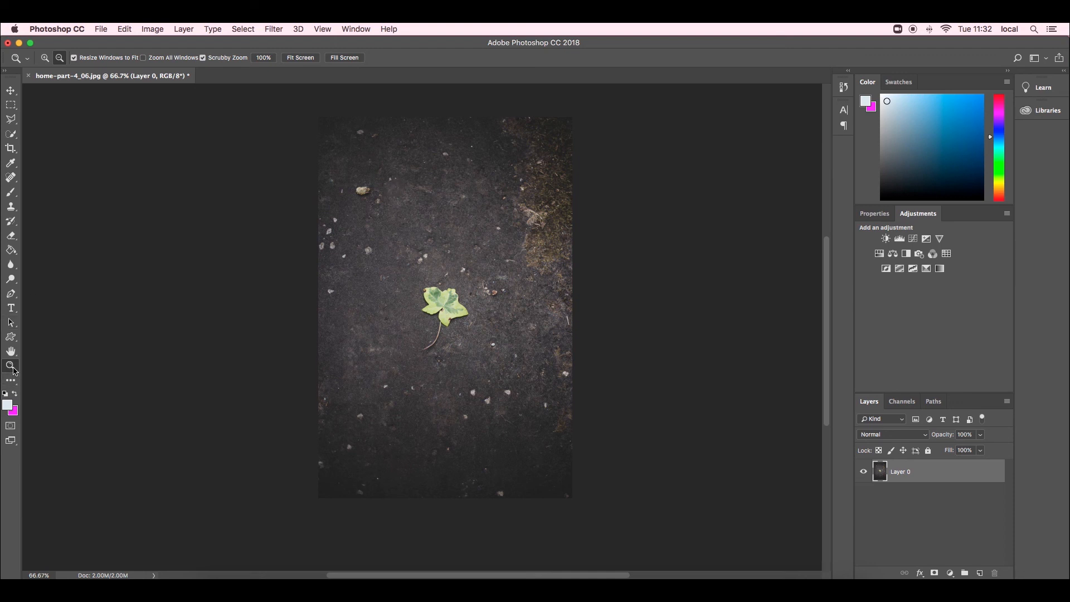
- Set the foreground colour to white (ffffff) and the background colour to black
left_click(8, 406)
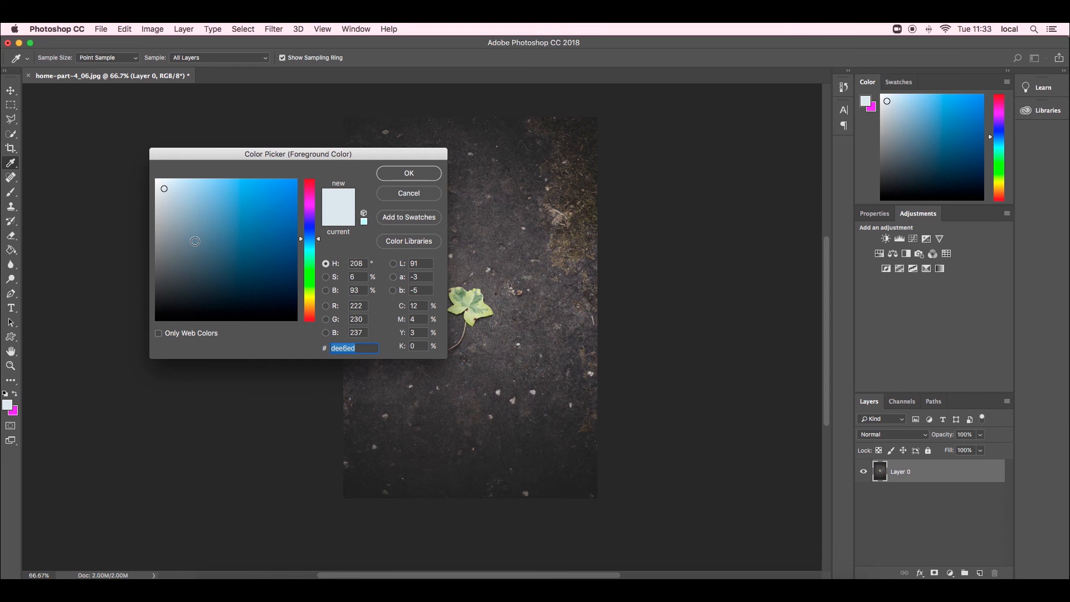
left_click(416, 193)
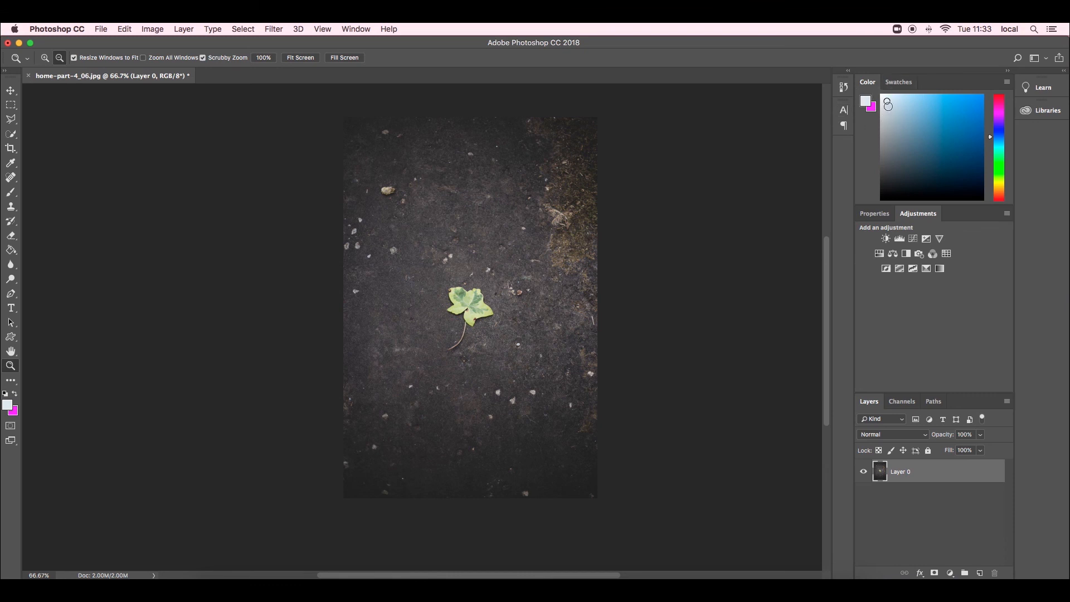
left_click(923, 120)
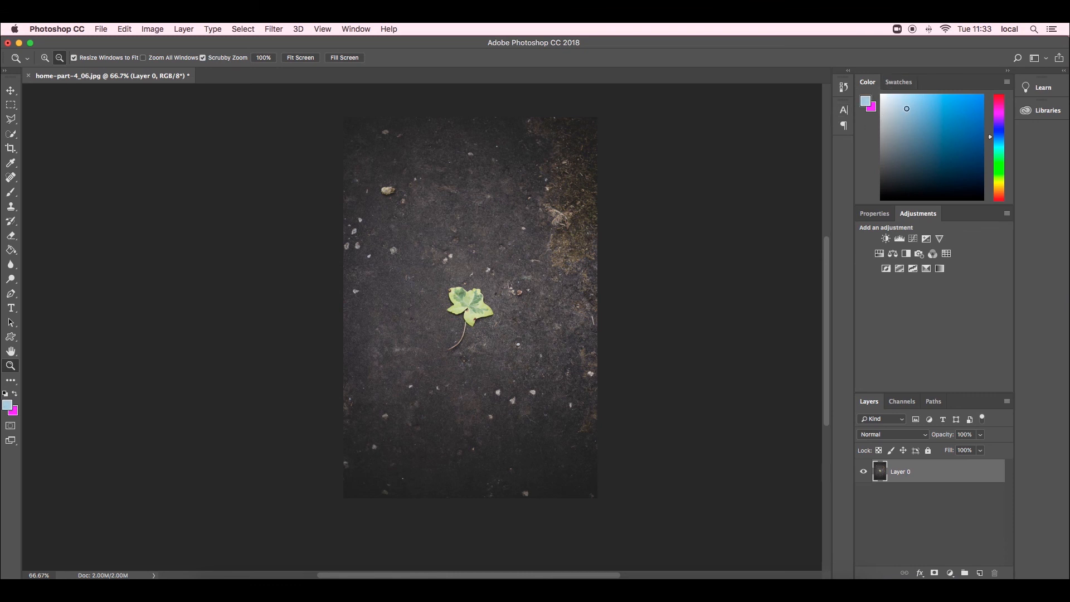
left_click(865, 102)
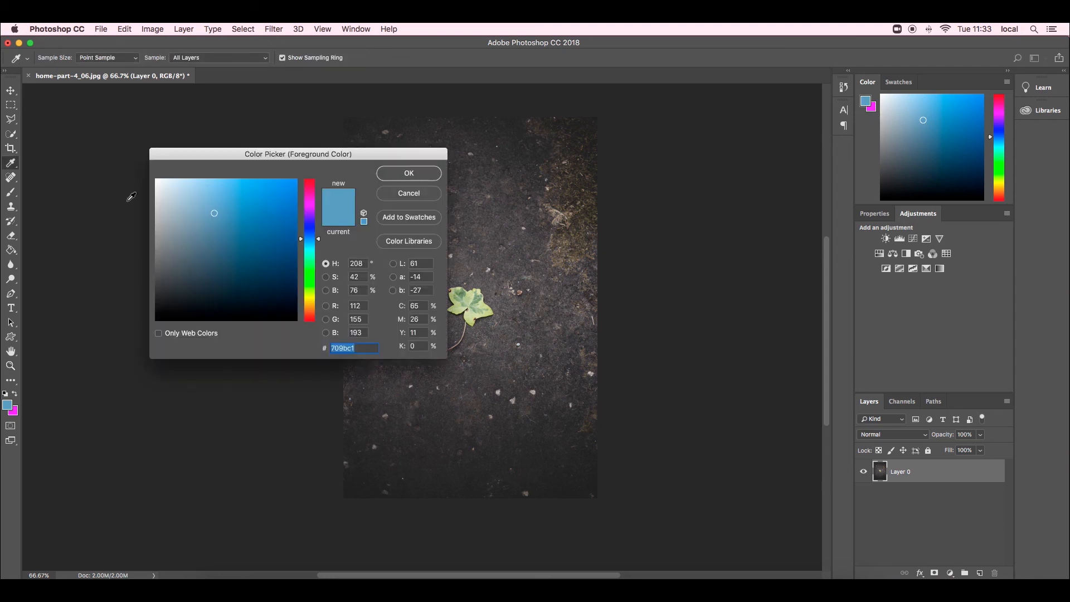
type("ffffff")
left_click(411, 175)
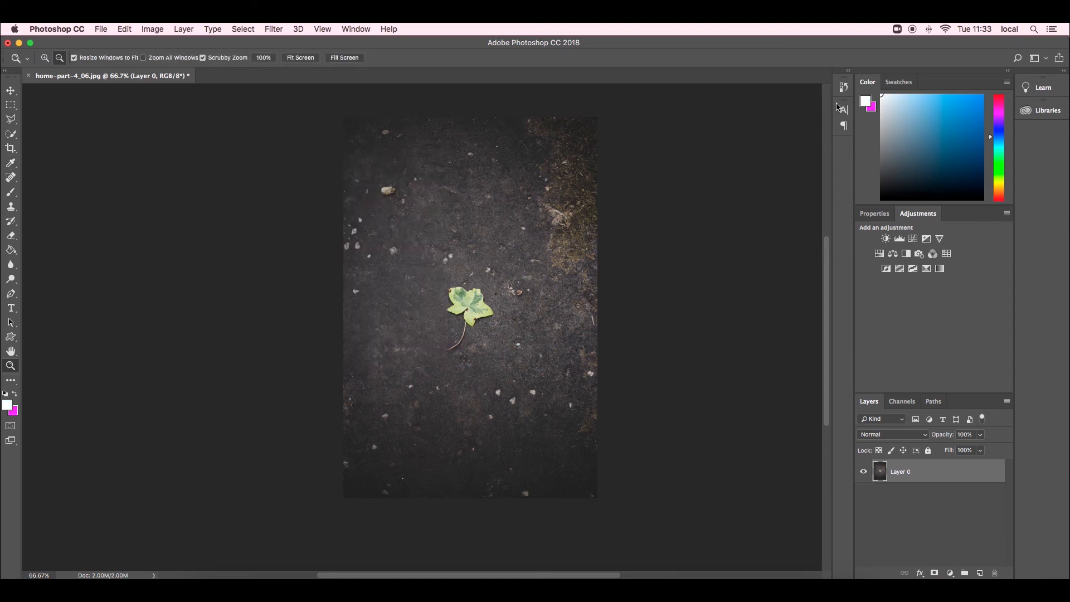
left_click(872, 112)
left_click(950, 199)
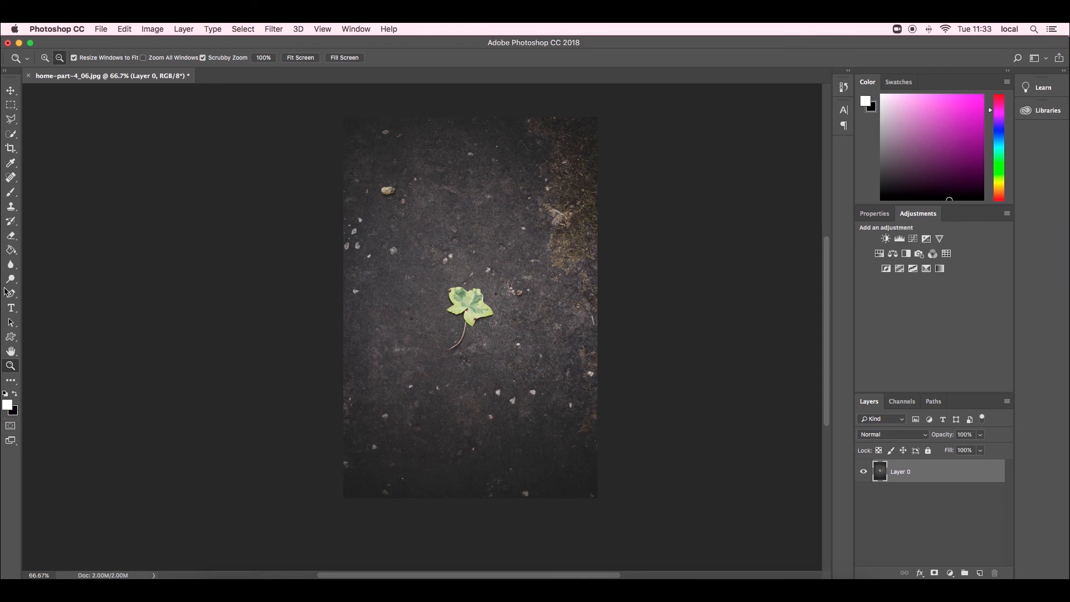
- Swap the foreground and background colours several times, ending with black as the foreground and white as the background
left_click(16, 395)
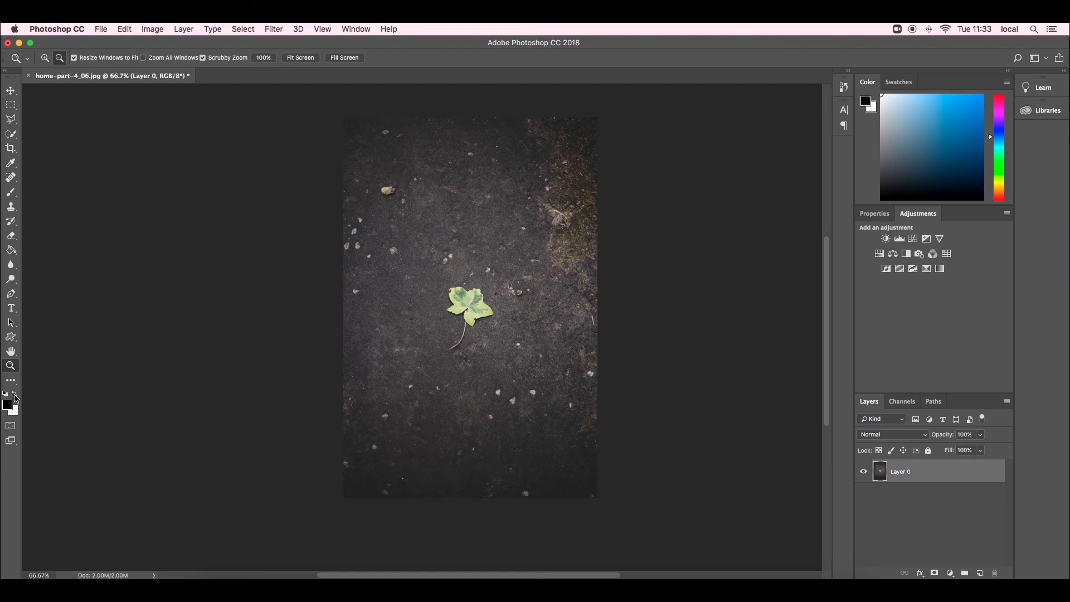
left_click(16, 396)
left_click(17, 396)
left_click(17, 398)
left_click(16, 397)
left_click(150, 29)
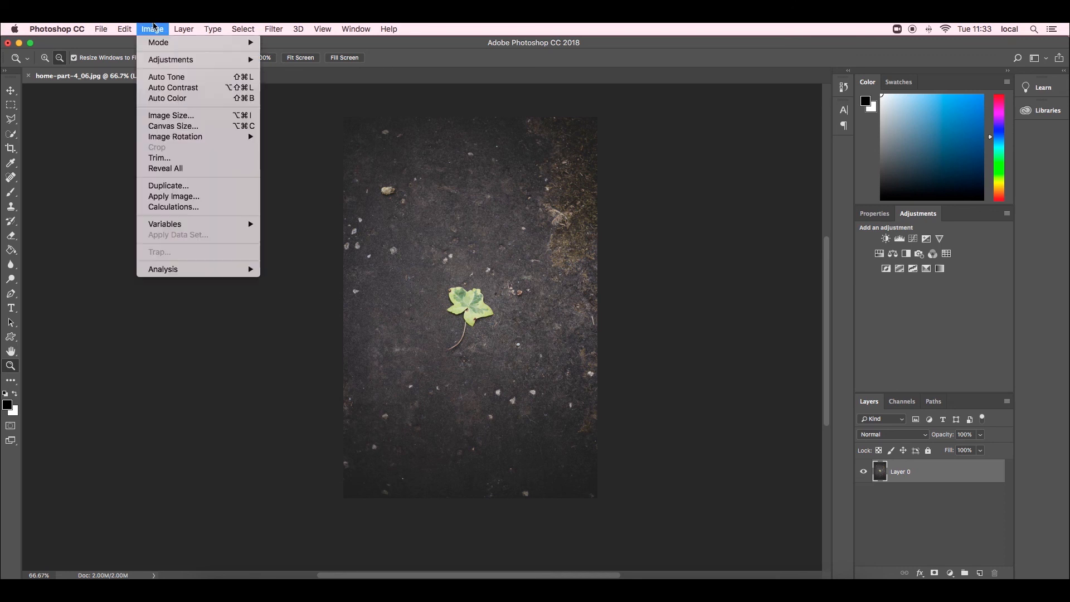
mouse_move(189, 67)
left_click(562, 209)
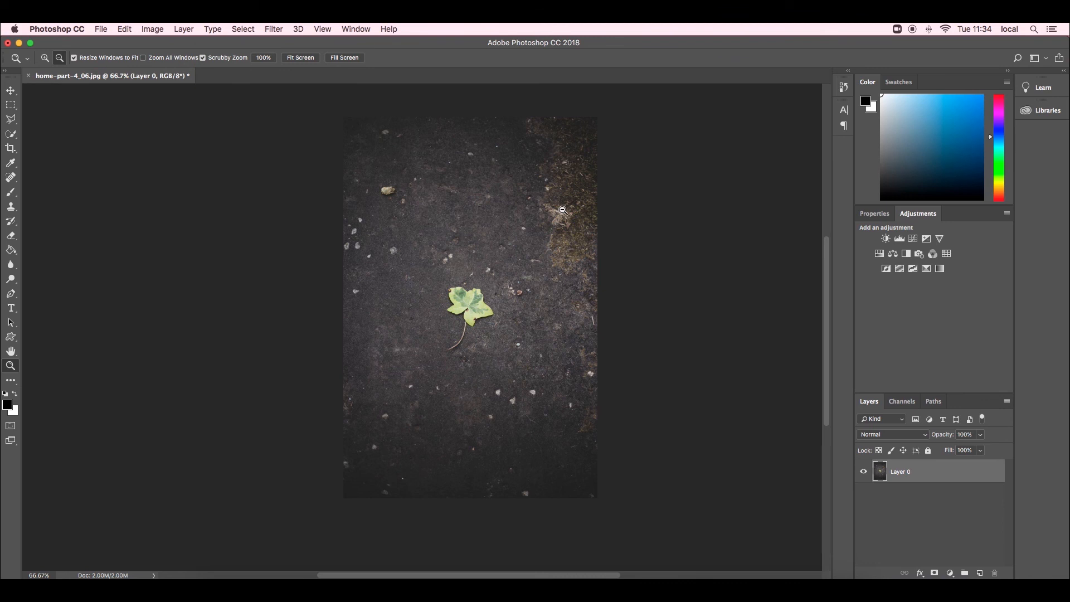